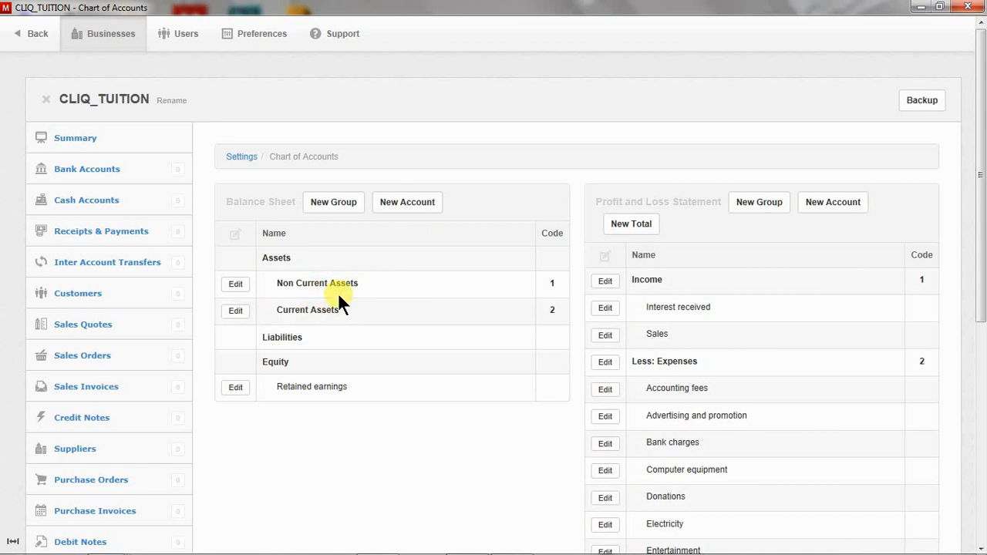
Start a new balance sheet account marked as a control account, leaving Made up of unchosen.
left_click(406, 207)
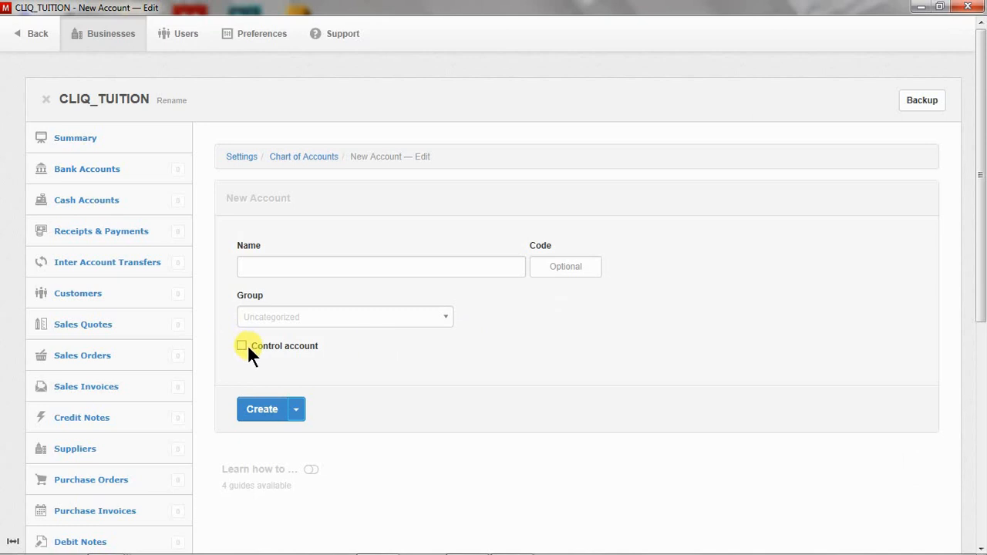
left_click(241, 346)
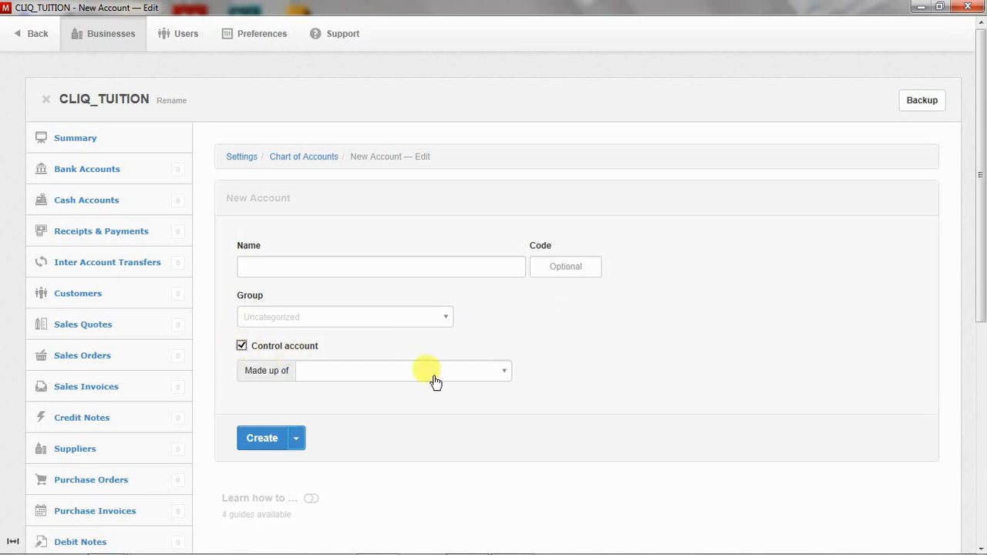
left_click(500, 378)
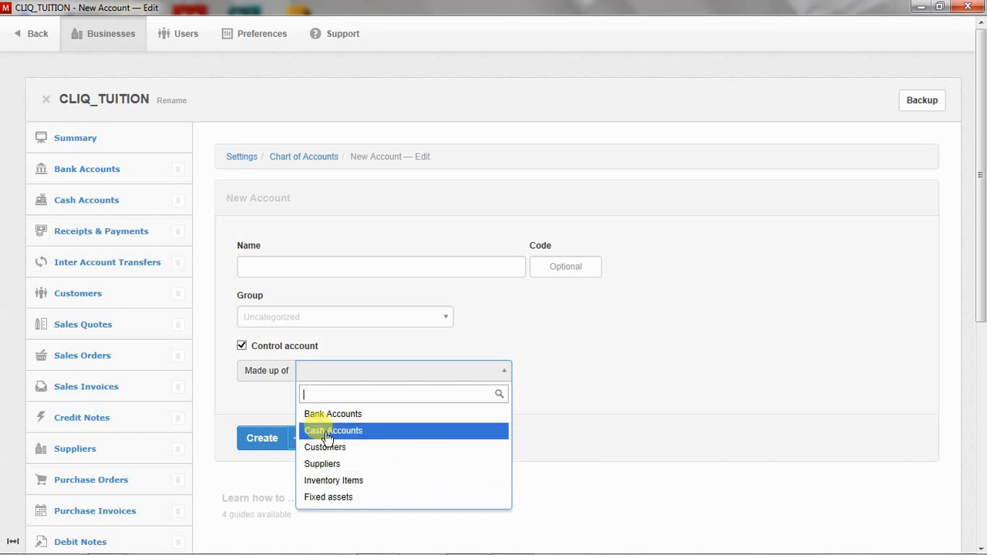
left_click(219, 492)
scroll(126, 466, "down", 3)
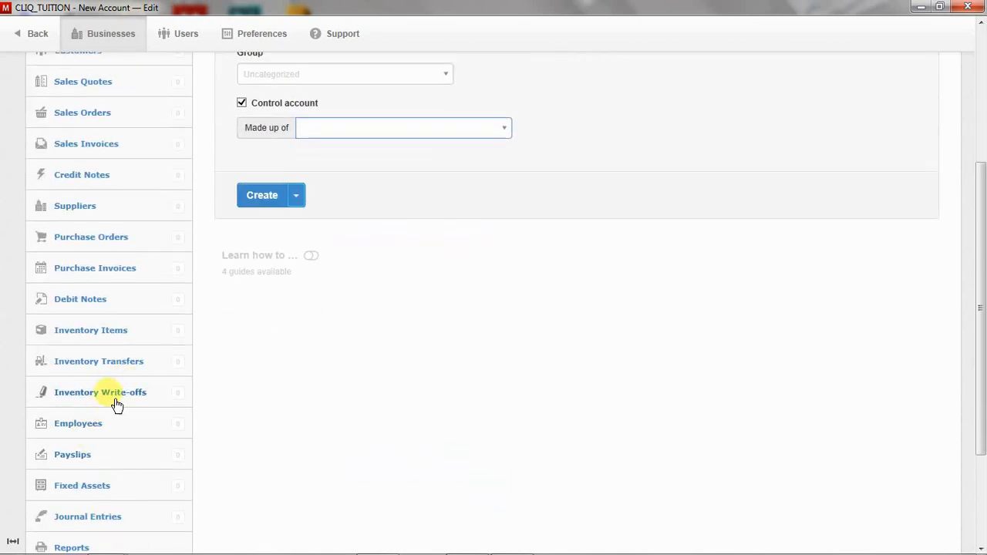
scroll(121, 417, "down", 1)
scroll(100, 385, "up", 5)
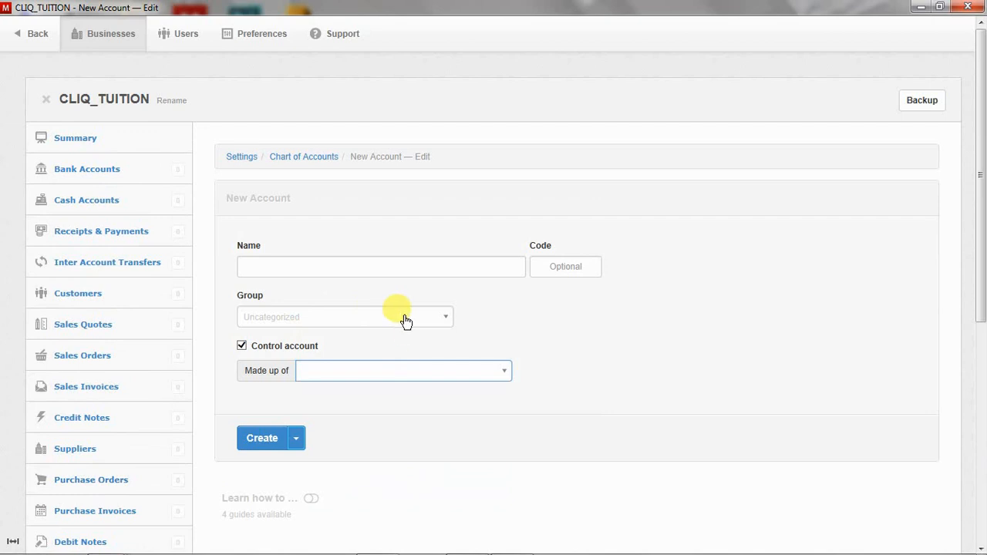
Create a Debtors control account in Assets → Current Assets, made up of Customers, and add another.
left_click(421, 266)
type("D")
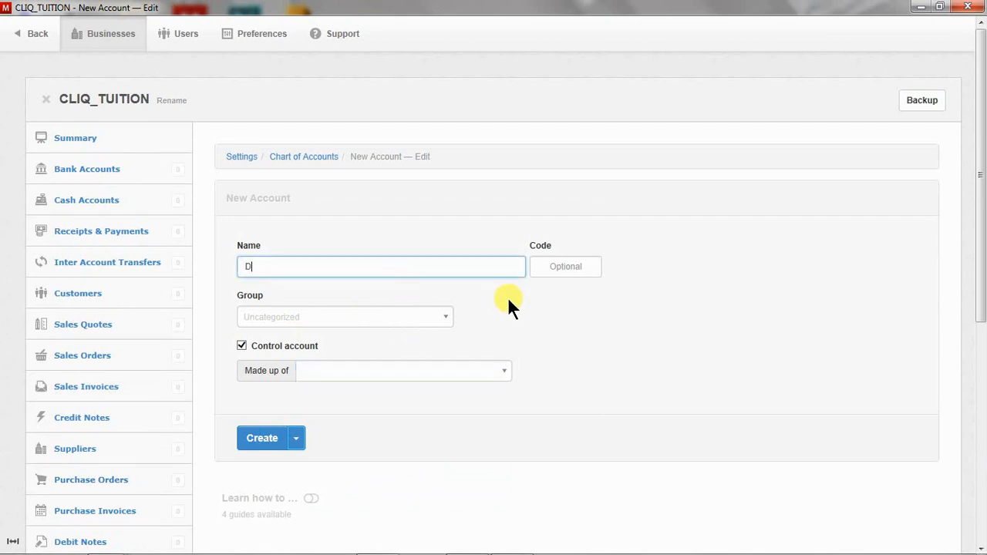
type("ebtors")
left_click(436, 318)
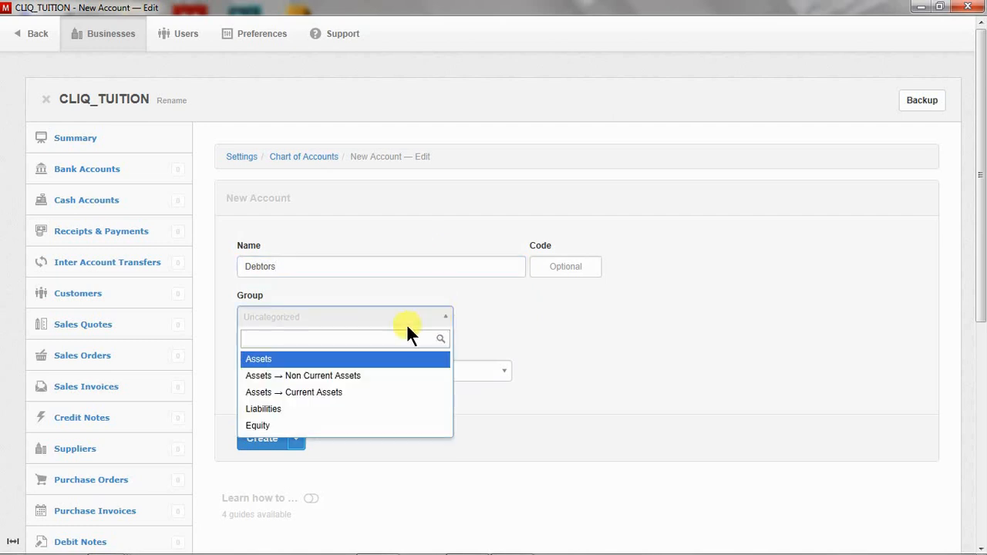
left_click(297, 391)
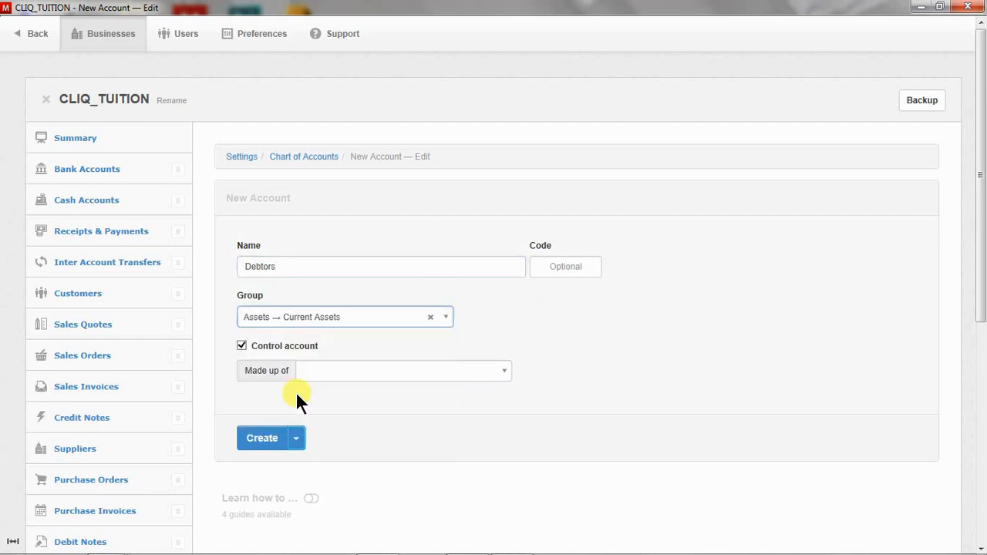
left_click(439, 372)
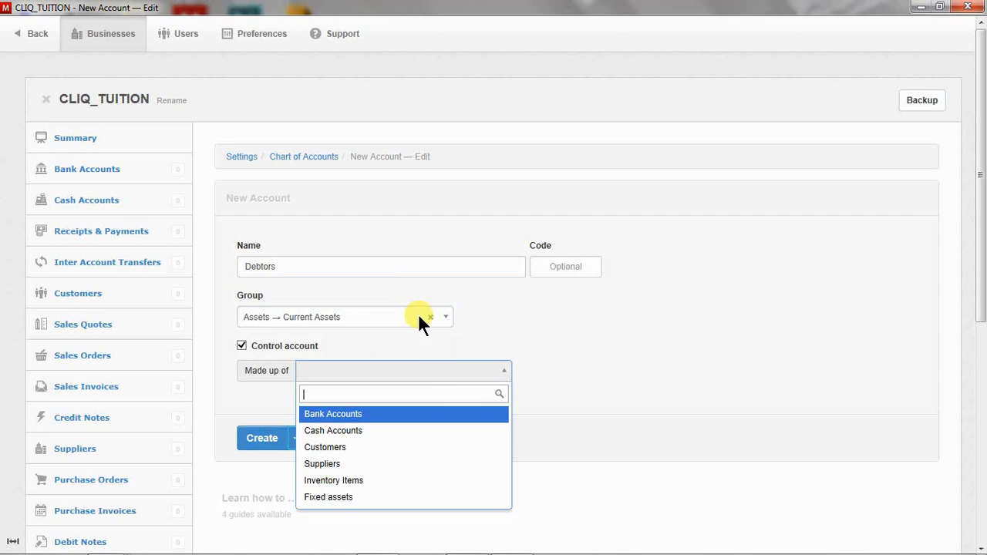
left_click(368, 448)
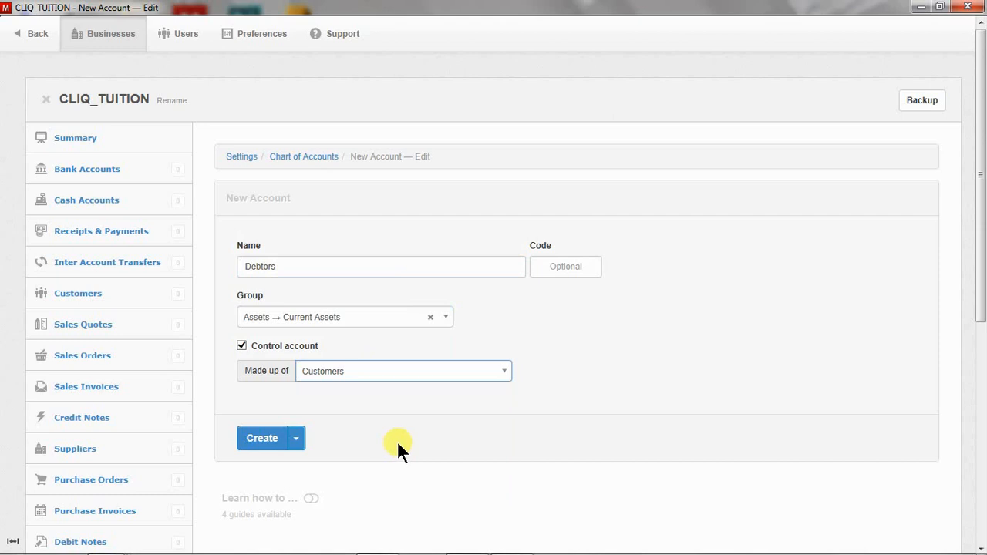
left_click(297, 443)
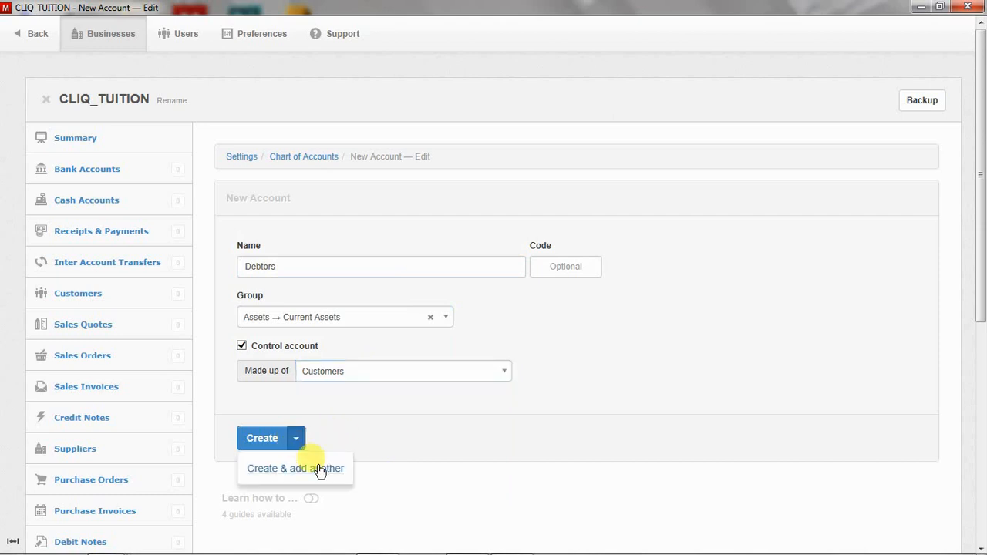
left_click(320, 469)
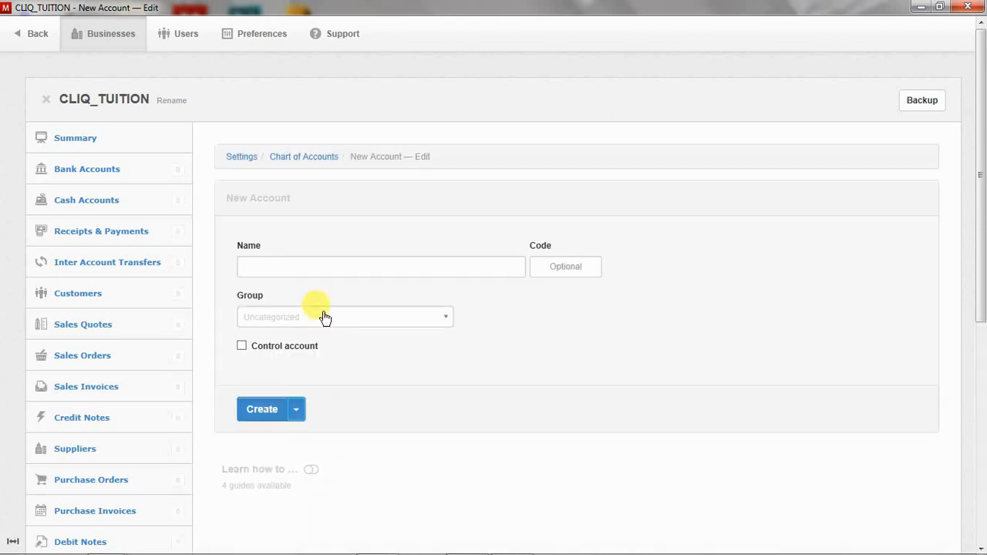
Create a Creditors control account under Liabilities, made up of Suppliers, and add another.
left_click(320, 267)
type("Cre")
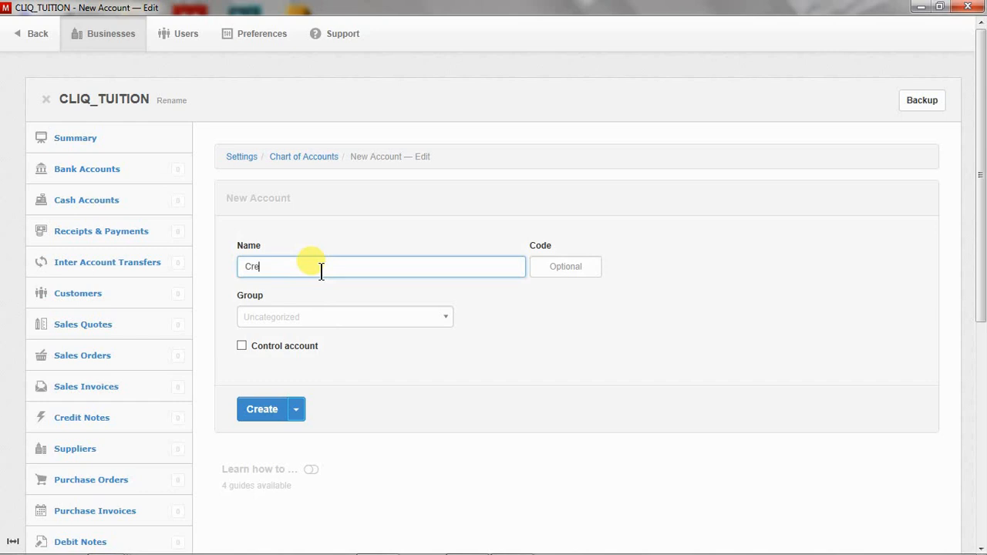
type("dit")
type("t")
type("ors")
left_click(429, 317)
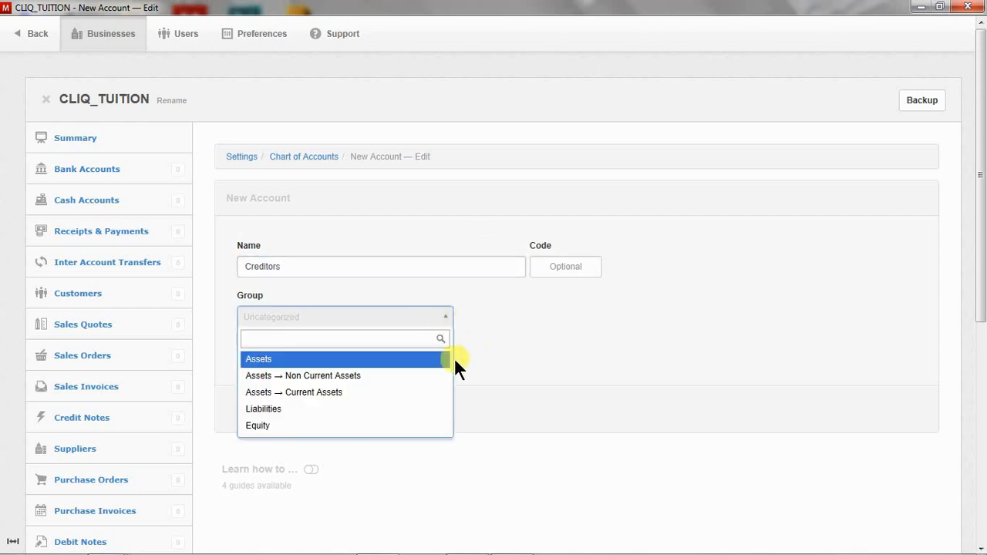
left_click(351, 411)
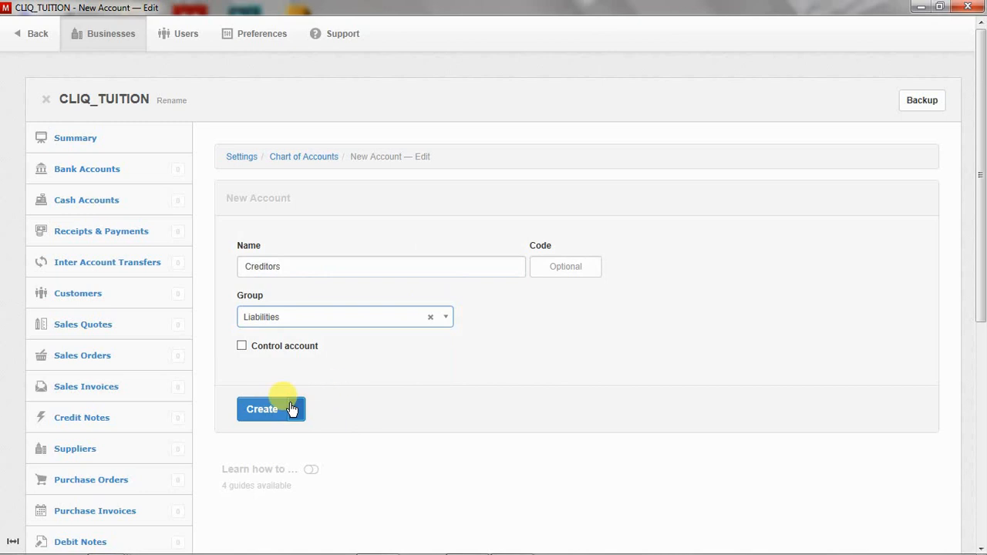
left_click(242, 346)
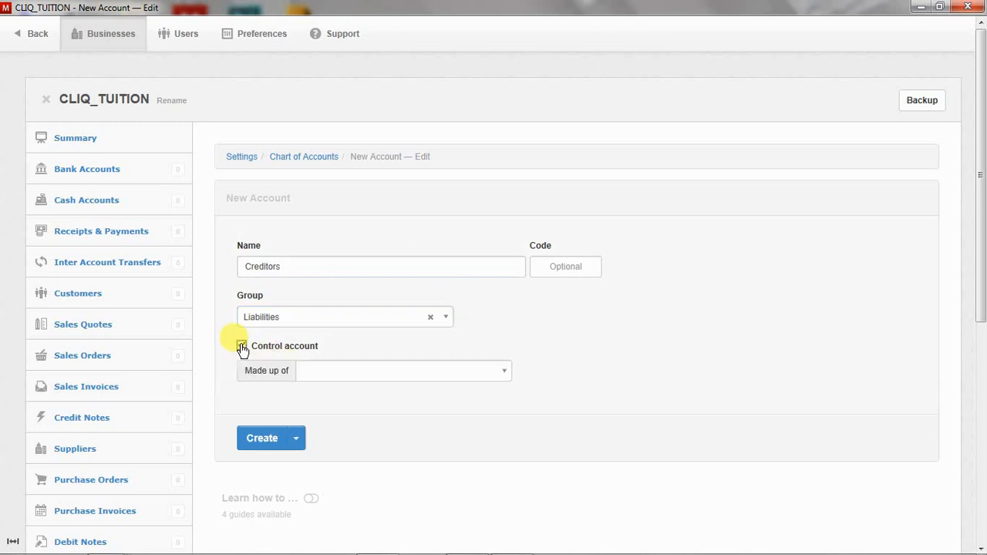
left_click(436, 373)
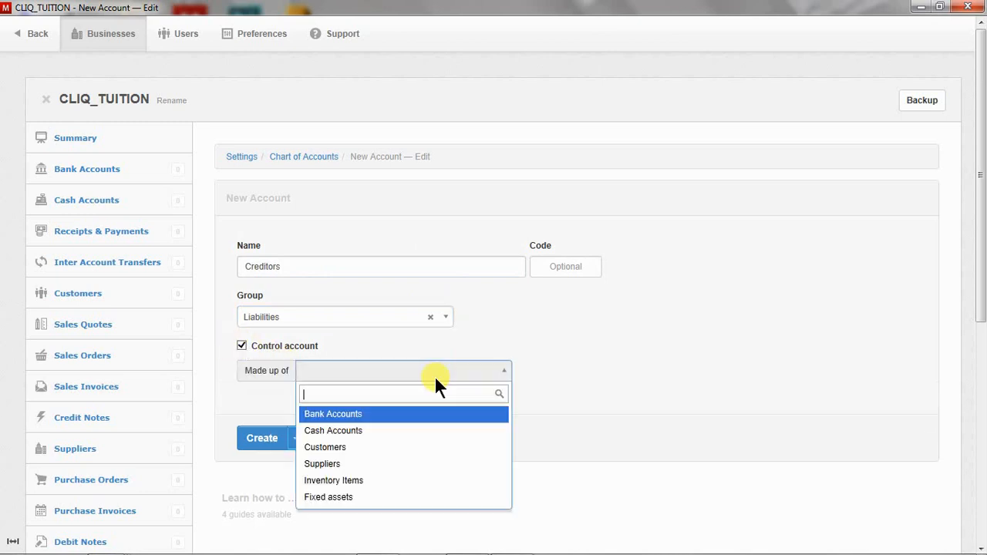
left_click(376, 466)
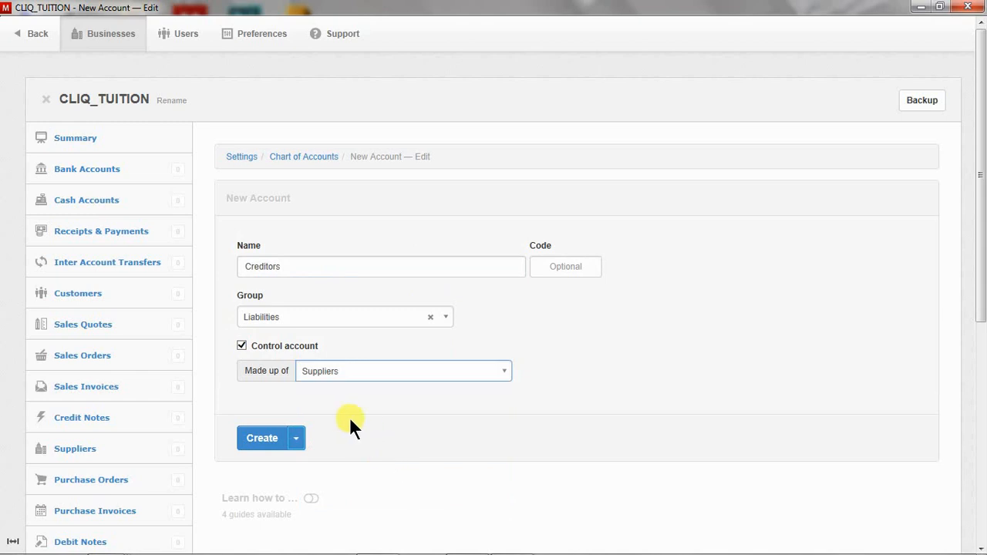
left_click(299, 441)
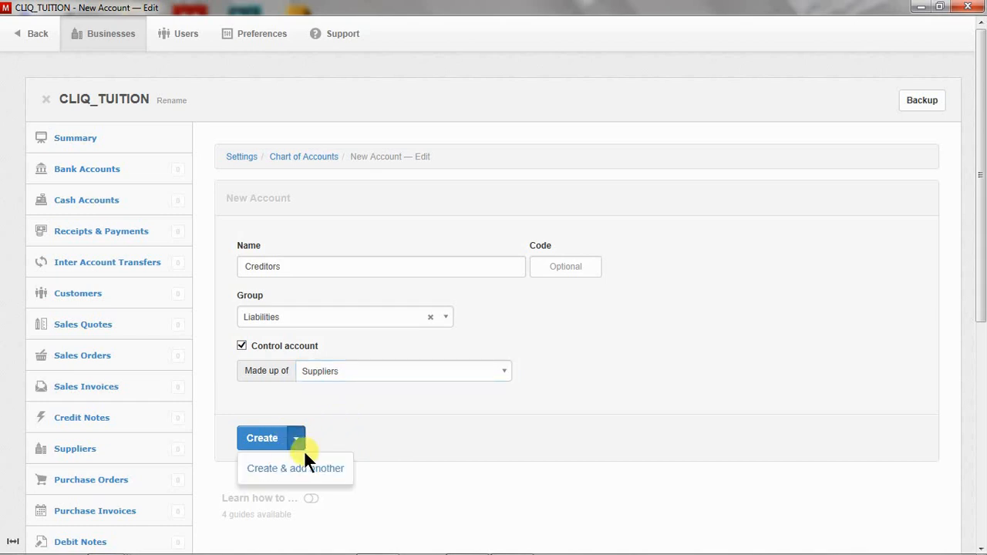
left_click(262, 468)
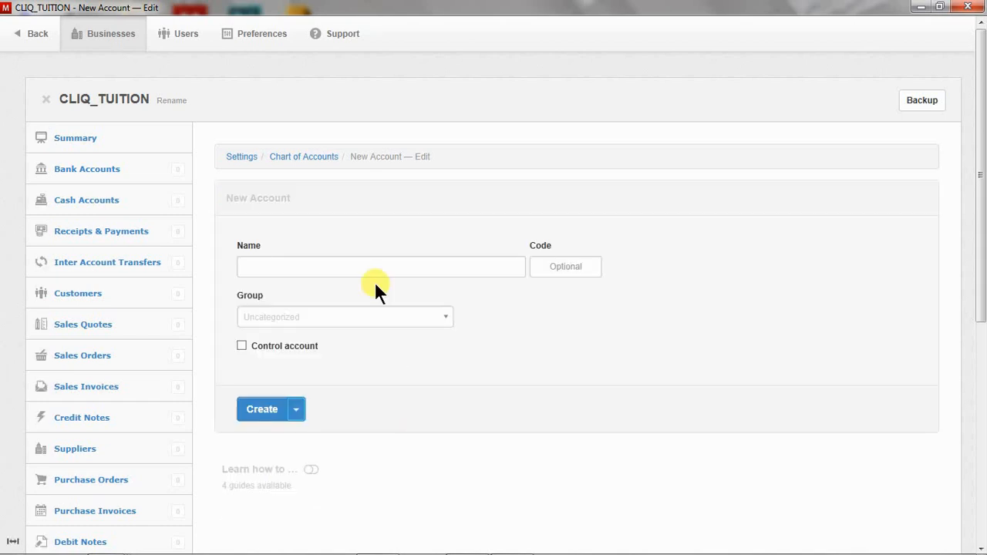
Create an Inventories control account made up of Inventory Items under Assets → Current Assets.
left_click(242, 346)
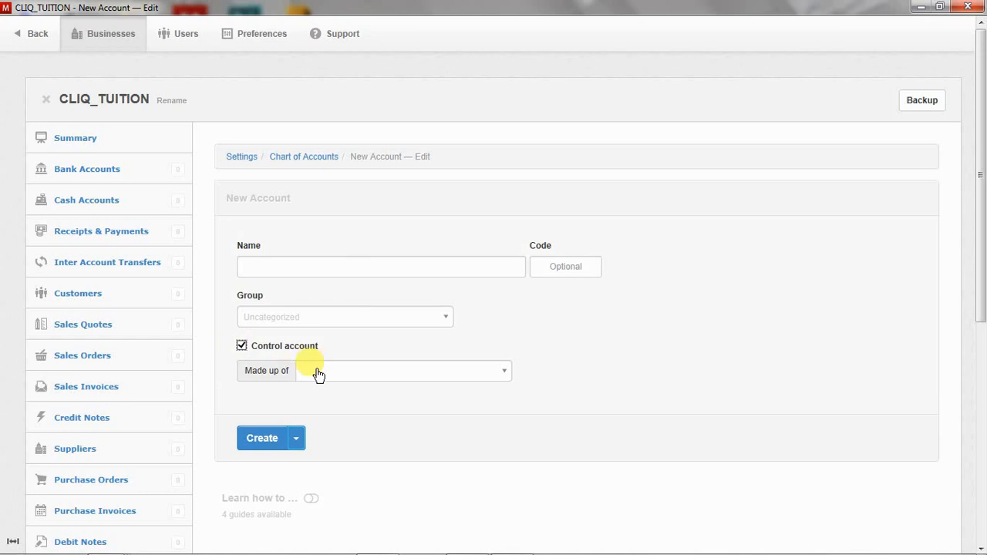
left_click(319, 373)
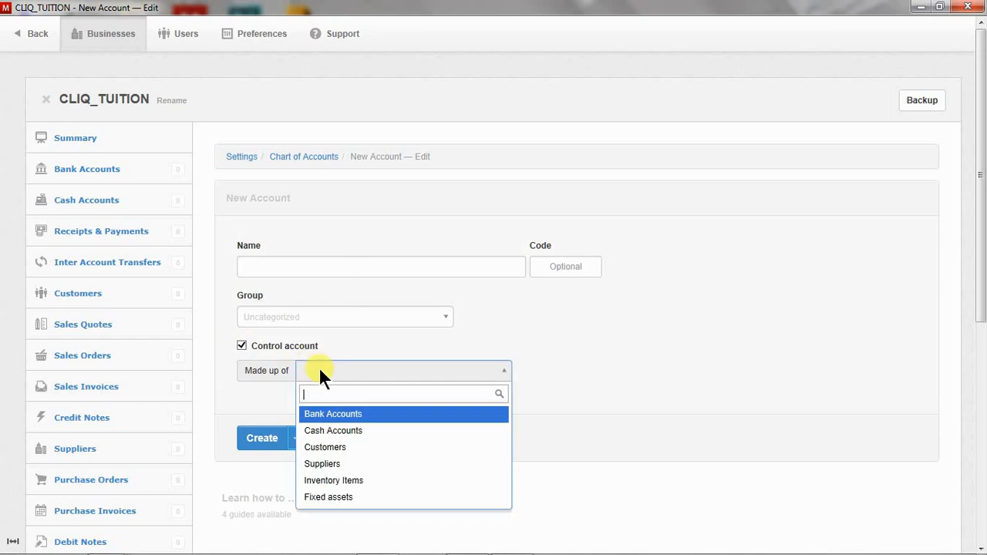
left_click(339, 481)
left_click(302, 264)
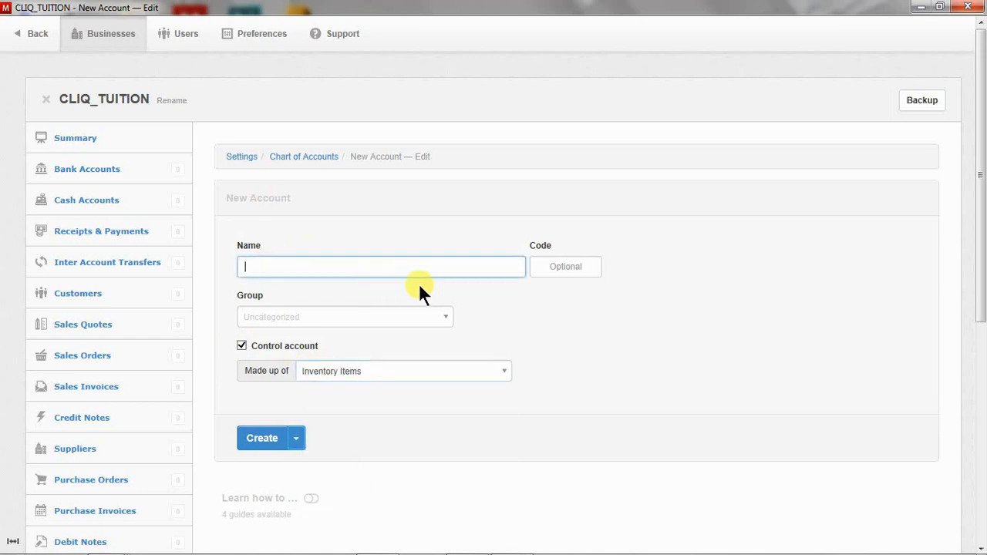
type("Inventories")
left_click(438, 316)
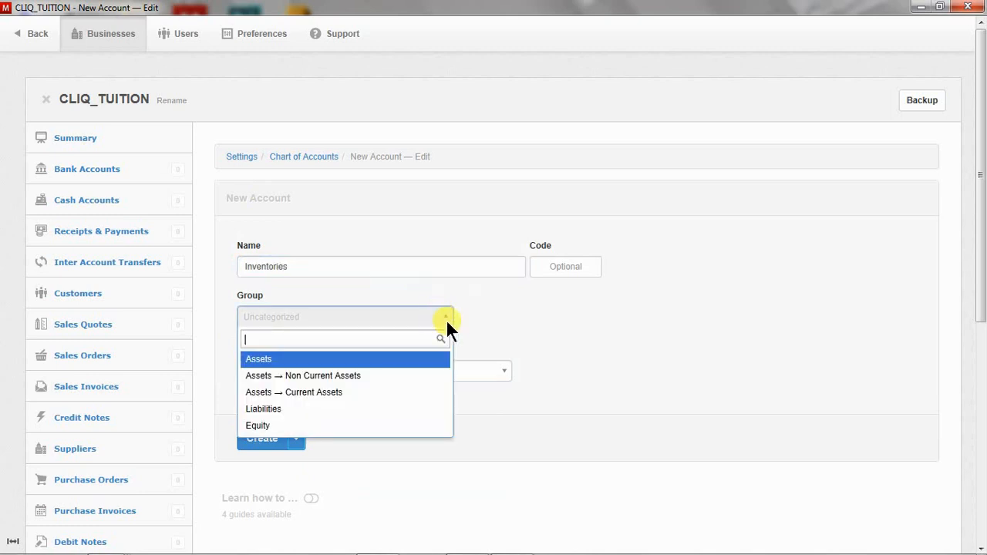
left_click(321, 392)
left_click(295, 438)
left_click(283, 469)
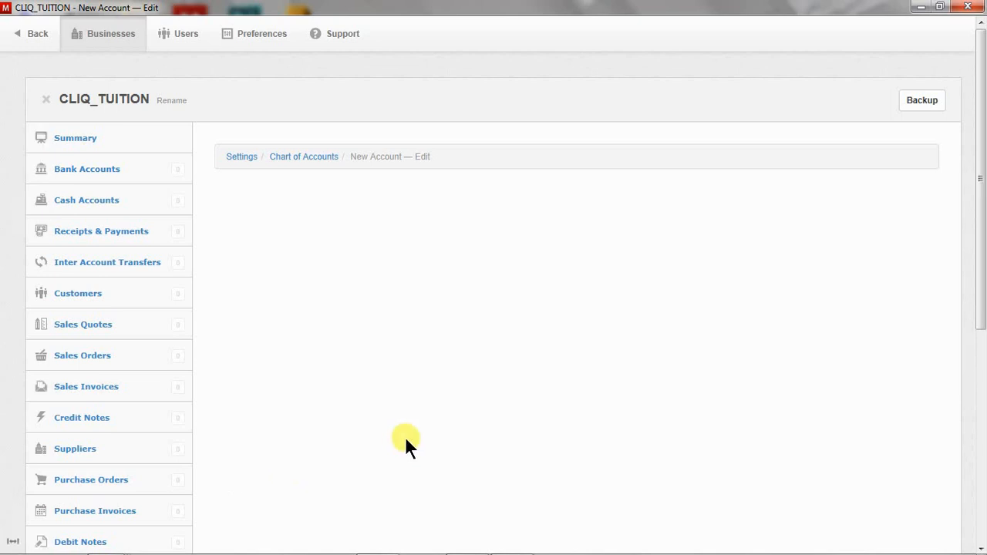
left_click(334, 266)
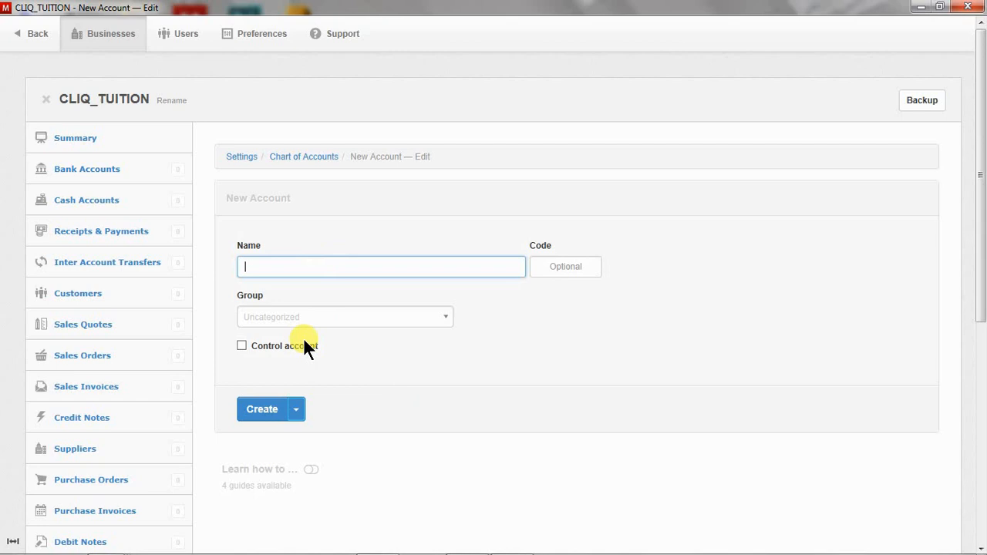
Abandon the new control account without choosing a source and go to the Summary balance sheet.
left_click(241, 345)
left_click(486, 371)
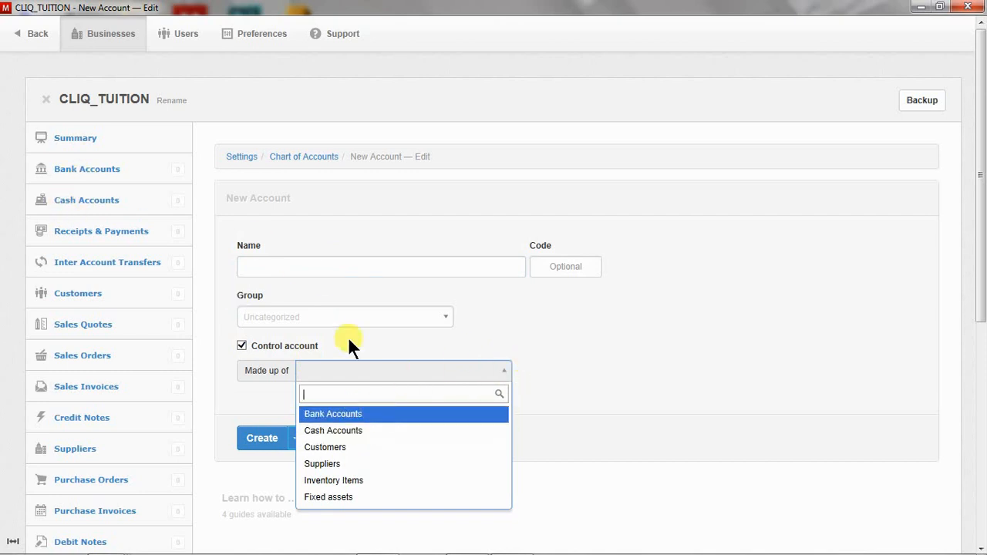
left_click(604, 324)
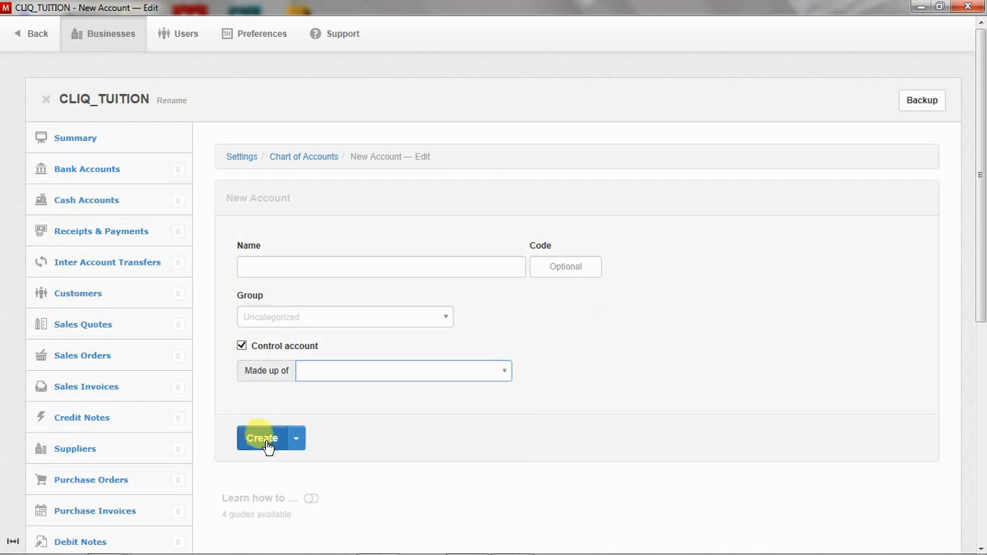
left_click(146, 142)
Review the Summary balance sheet, then start a new account under Bank Accounts.
scroll(478, 367, "down", 1)
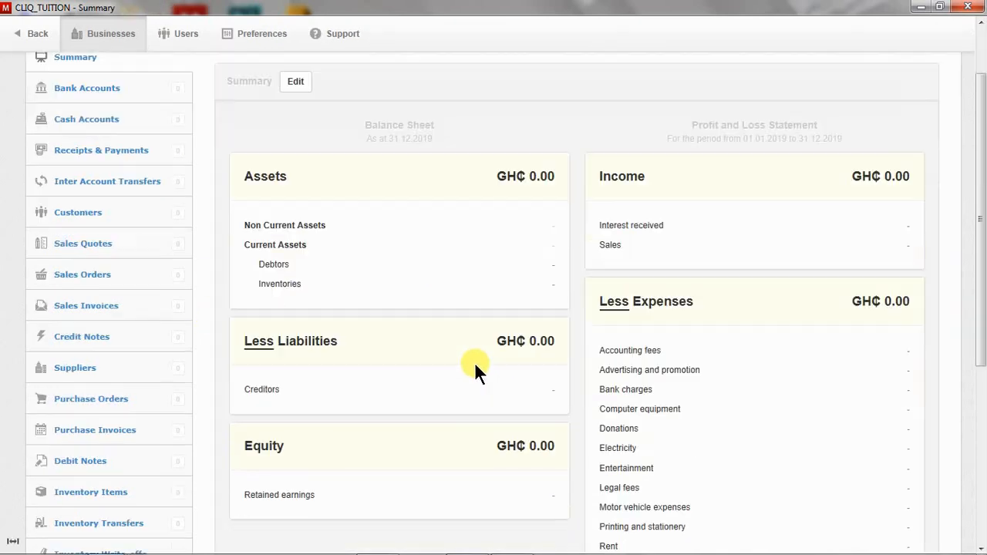
scroll(478, 367, "down", 1)
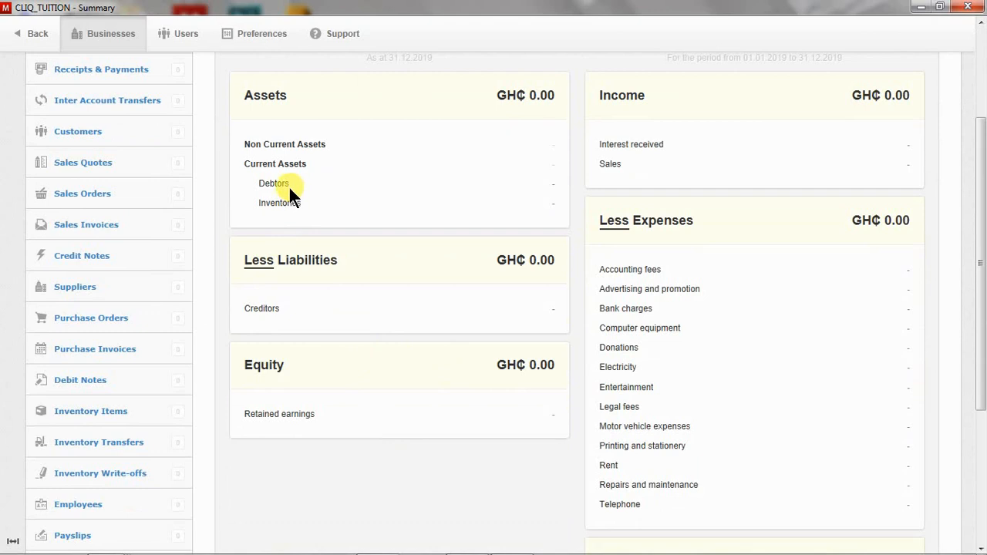
scroll(360, 305, "up", 2)
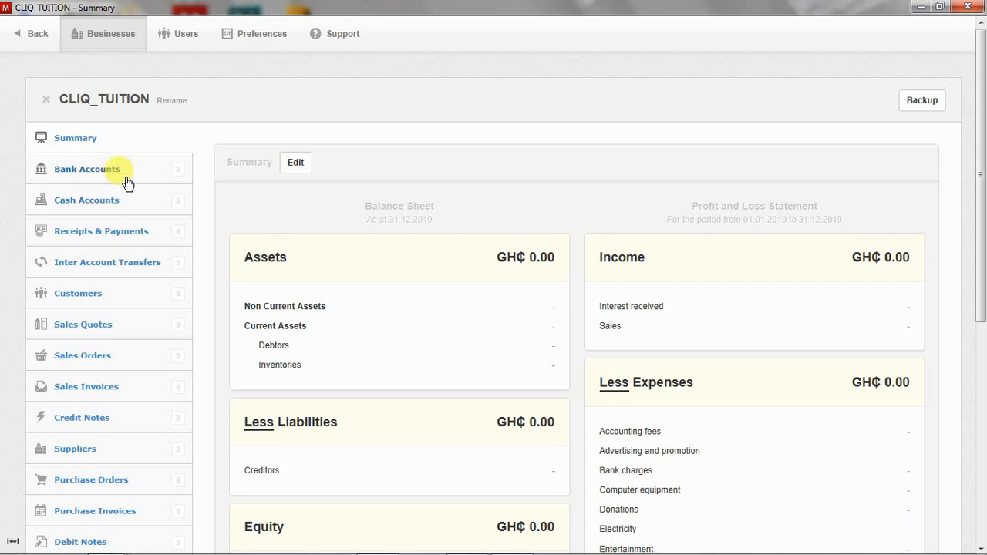
left_click(131, 175)
left_click(582, 245)
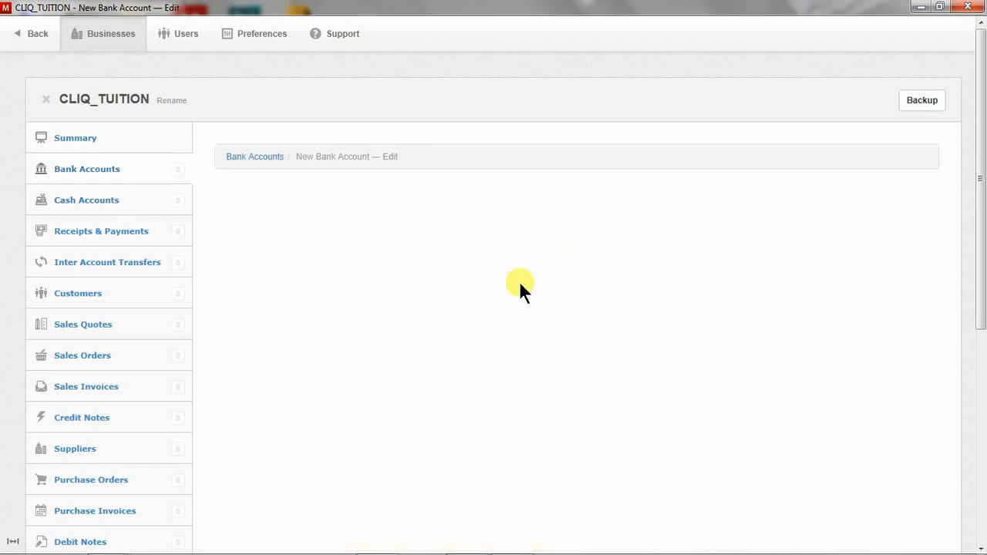
Save an Access Bank bank account in GHS Ghanaian Cedi and start another.
left_click(376, 267)
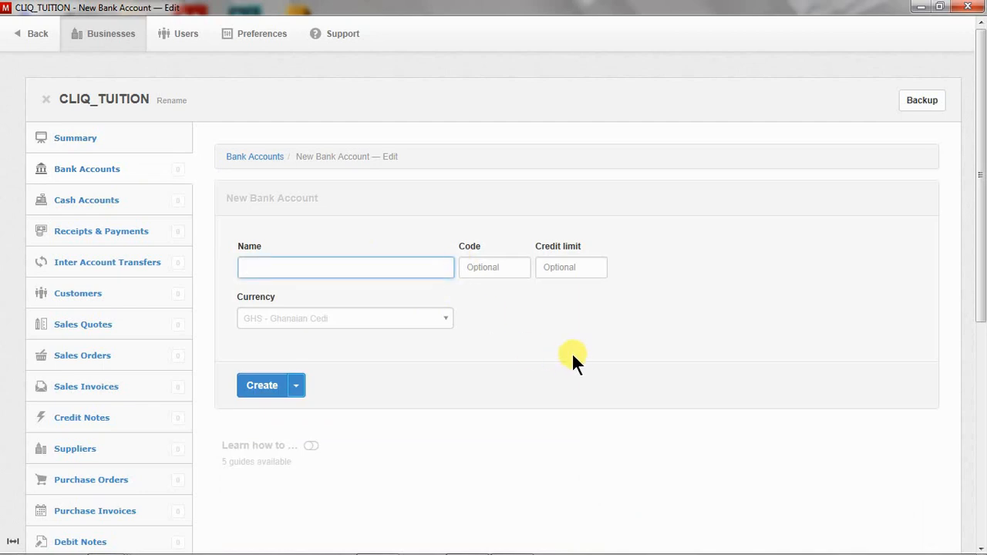
type("Access ")
type("Ban")
key("BackSpace")
key("BackSpace")
type("ank")
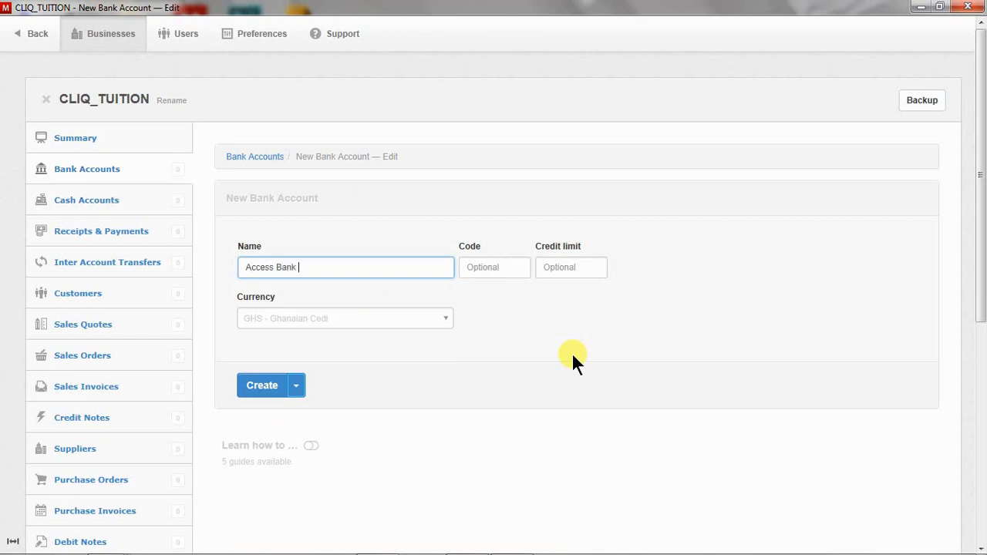
left_click(431, 324)
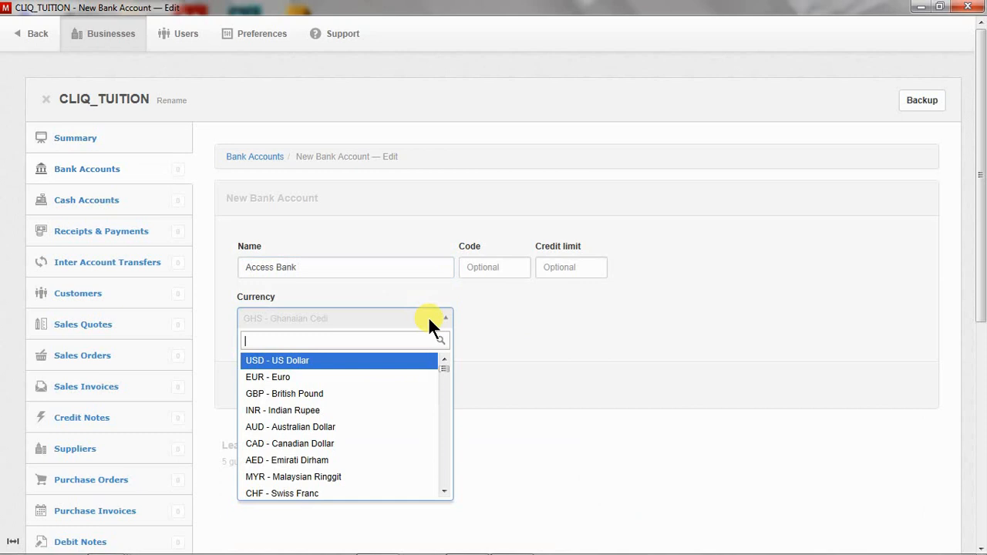
left_click(470, 321)
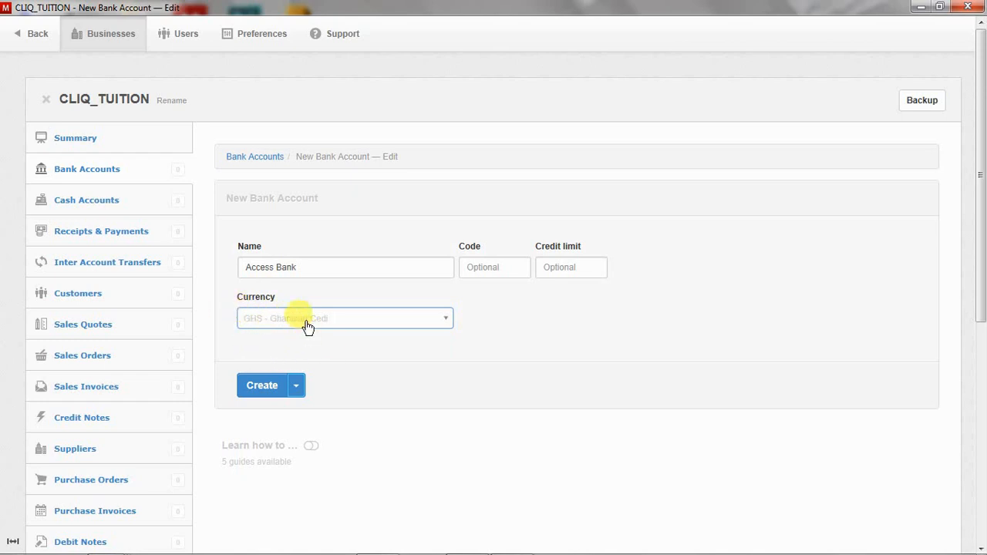
left_click(437, 327)
left_click(554, 313)
left_click(297, 386)
left_click(265, 425)
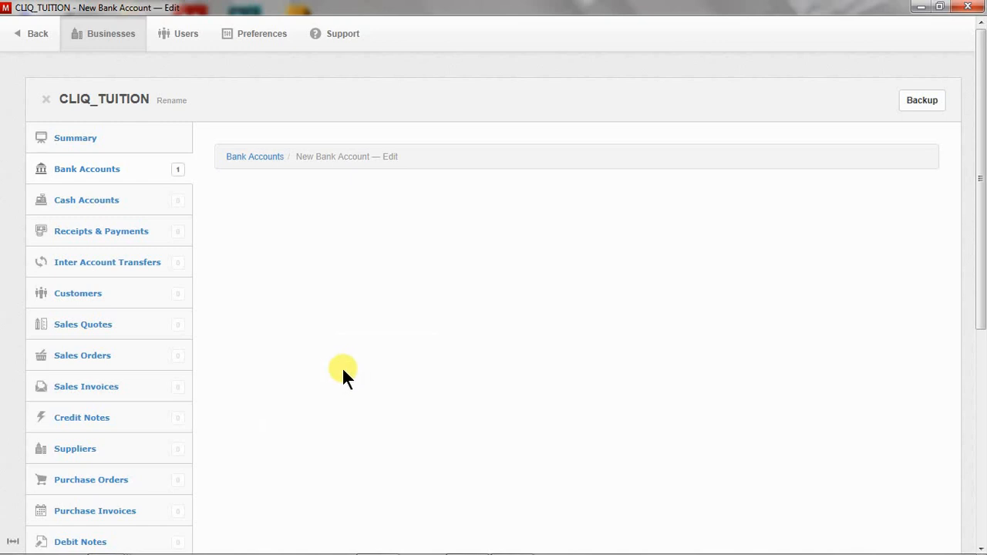
Create a second bank account named Royal Bank in GHS.
left_click(343, 266)
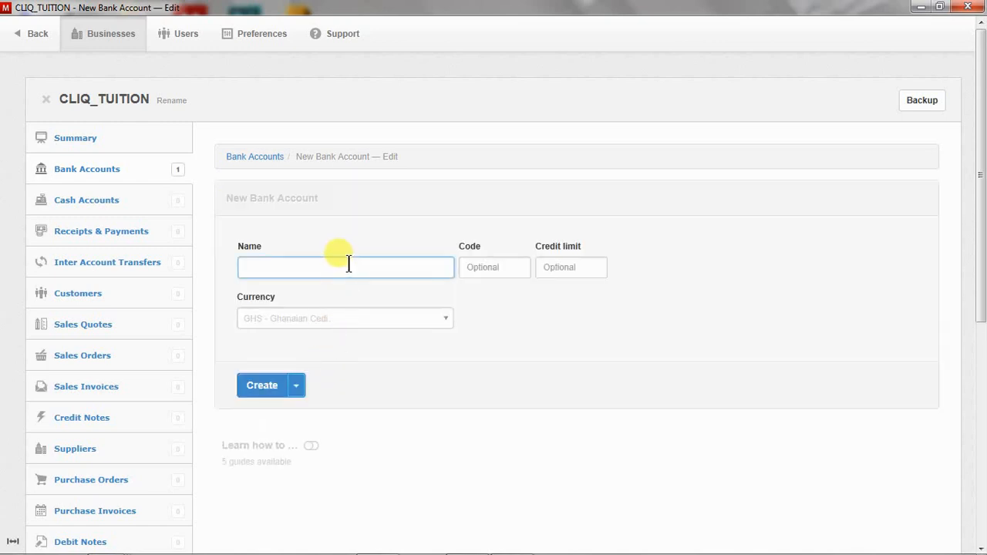
type("Royal Bank")
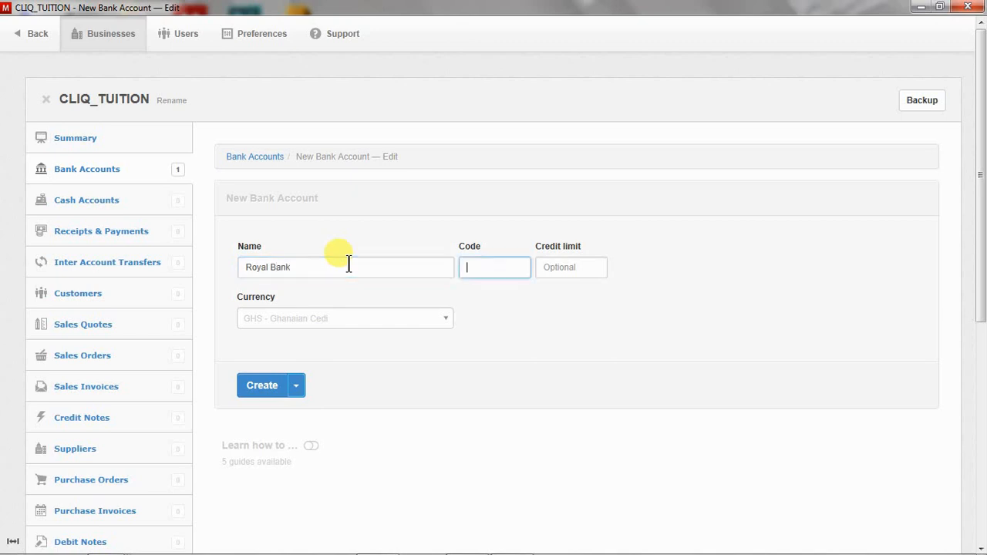
left_click(445, 319)
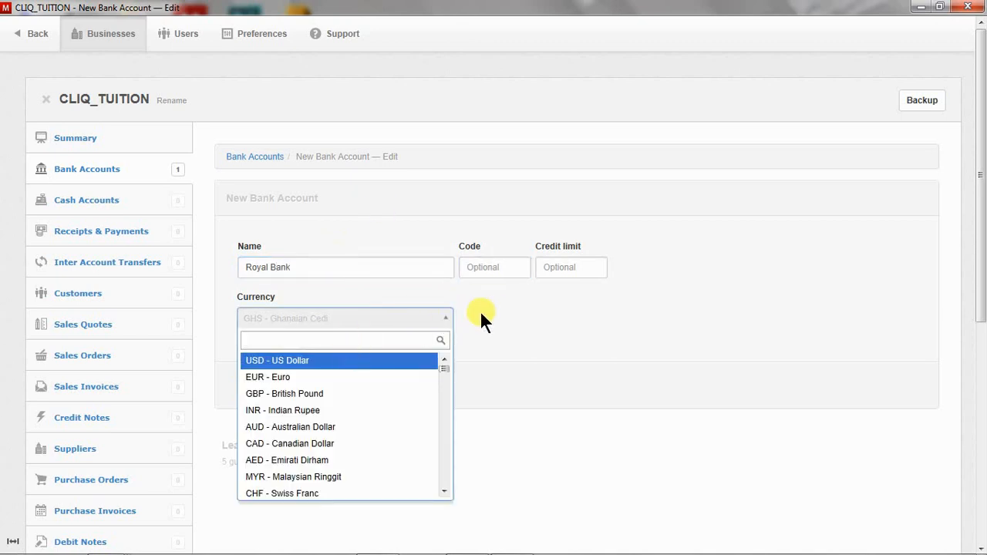
left_click(703, 341)
left_click(260, 383)
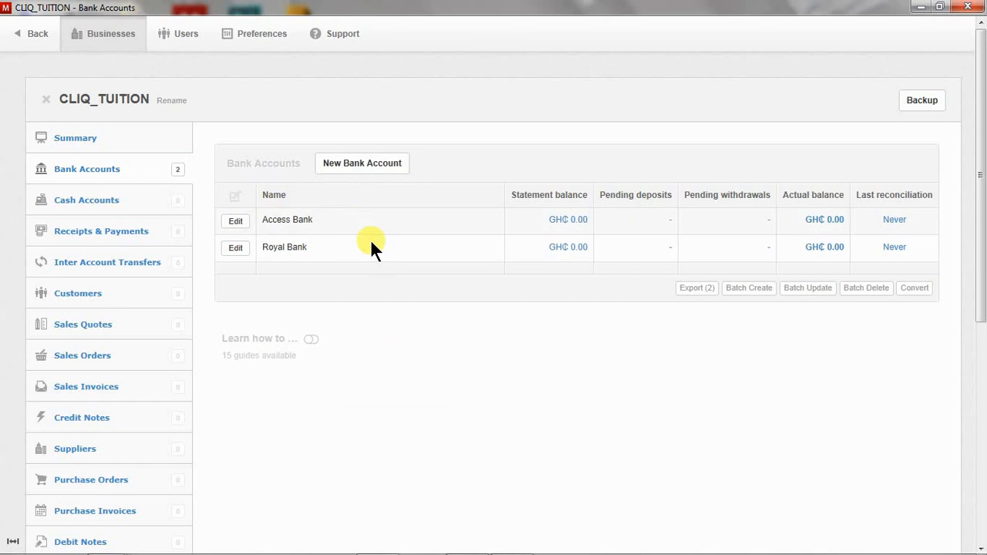
Create a Petty Cash cash account and start another.
left_click(101, 199)
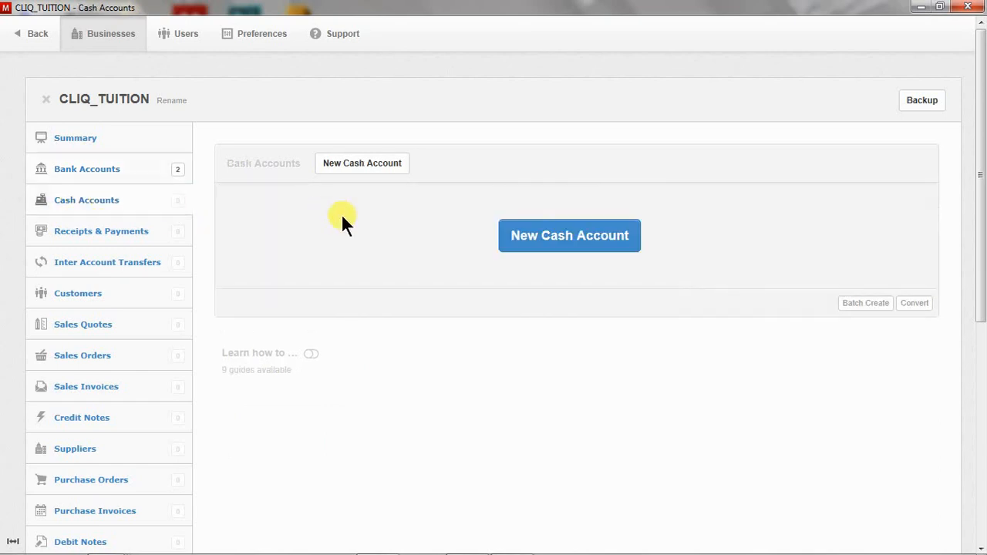
left_click(561, 234)
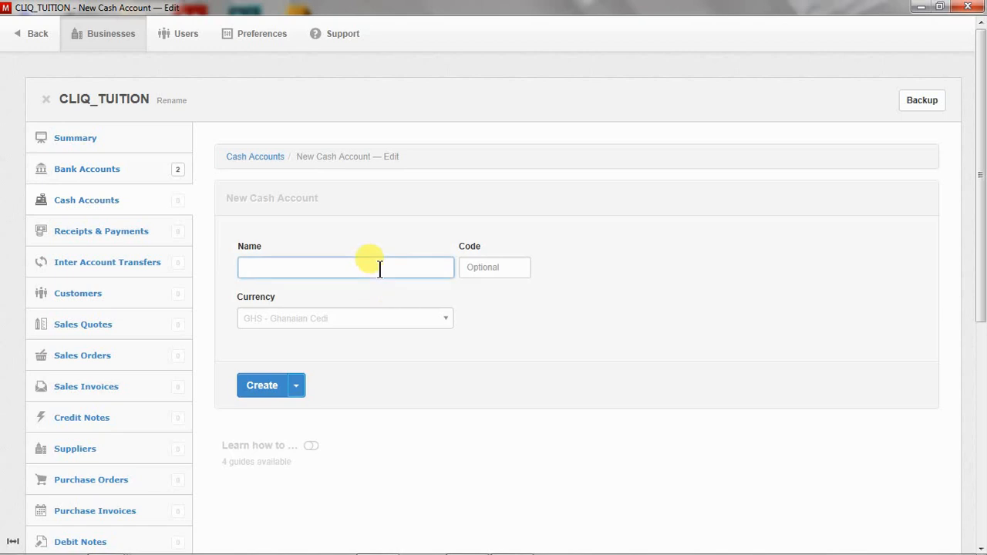
type("Petty Cash")
left_click(296, 388)
left_click(293, 415)
Create a Mobile Money cash account.
left_click(331, 269)
type("Mobile Mo")
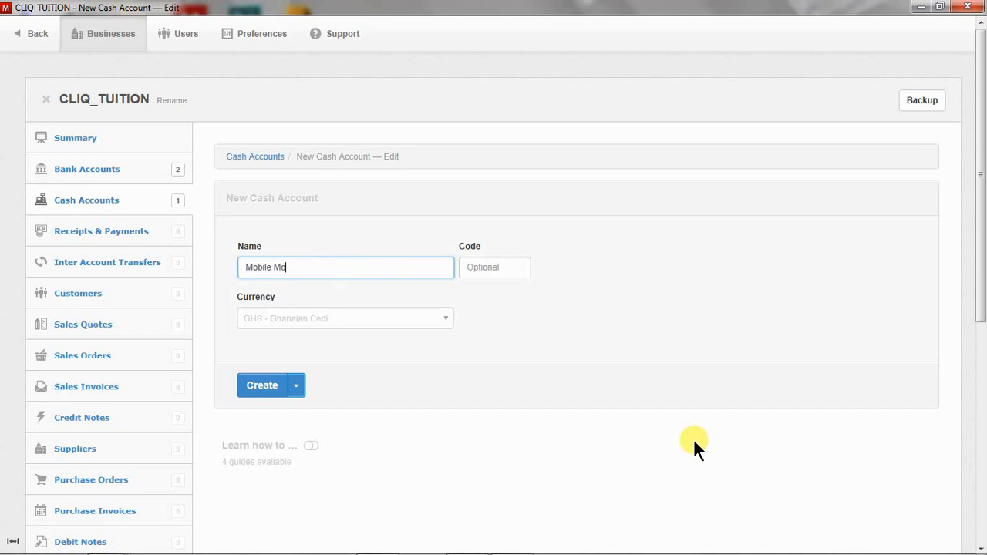
type("n")
scroll(694, 447, "down", 5)
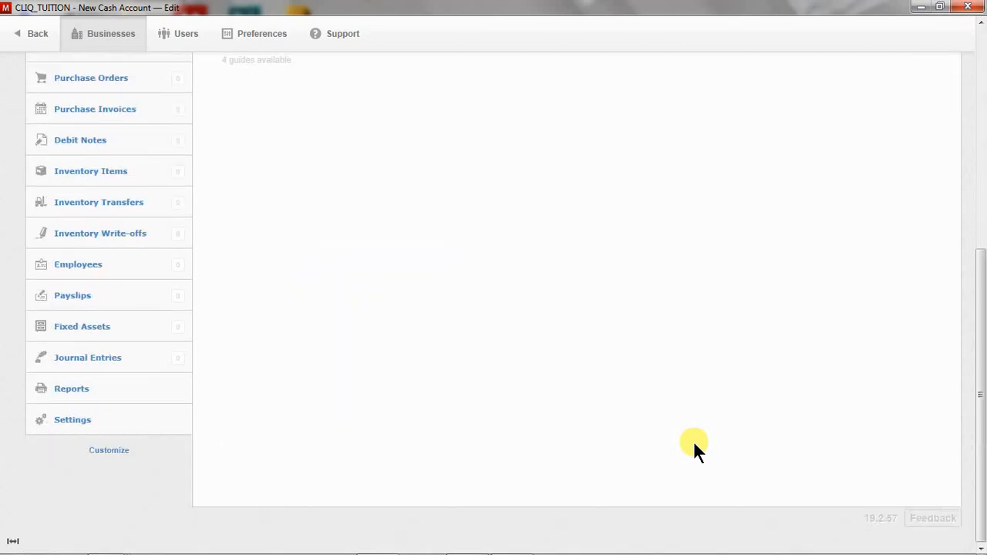
scroll(693, 440, "up", 5)
left_click(305, 270)
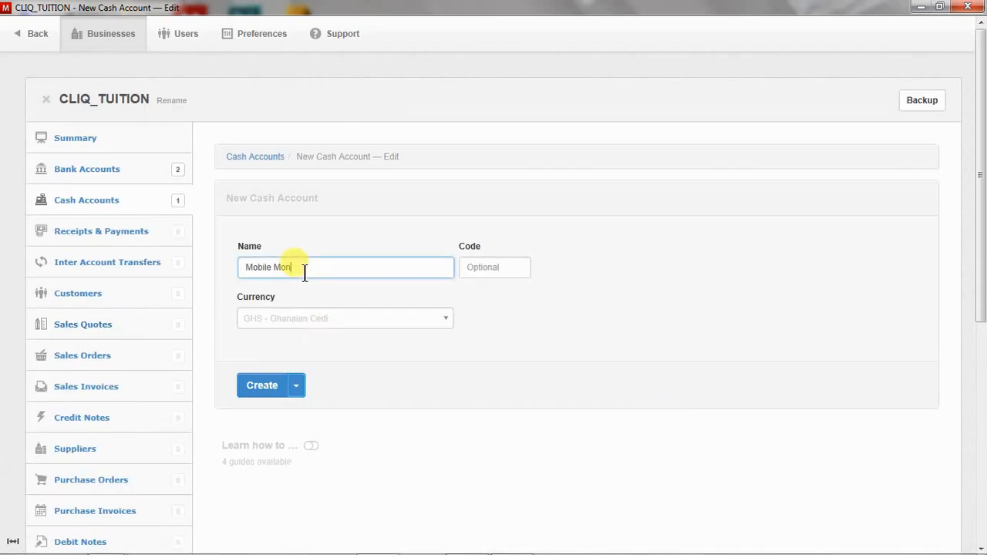
type("ey")
left_click(276, 396)
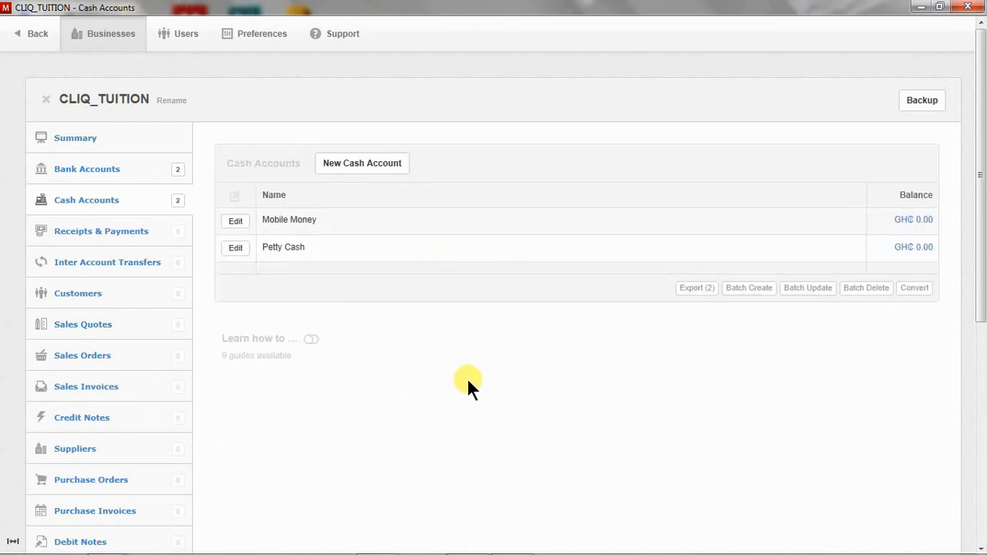
Check the bank and cash account lists, then go to Customers.
left_click(128, 171)
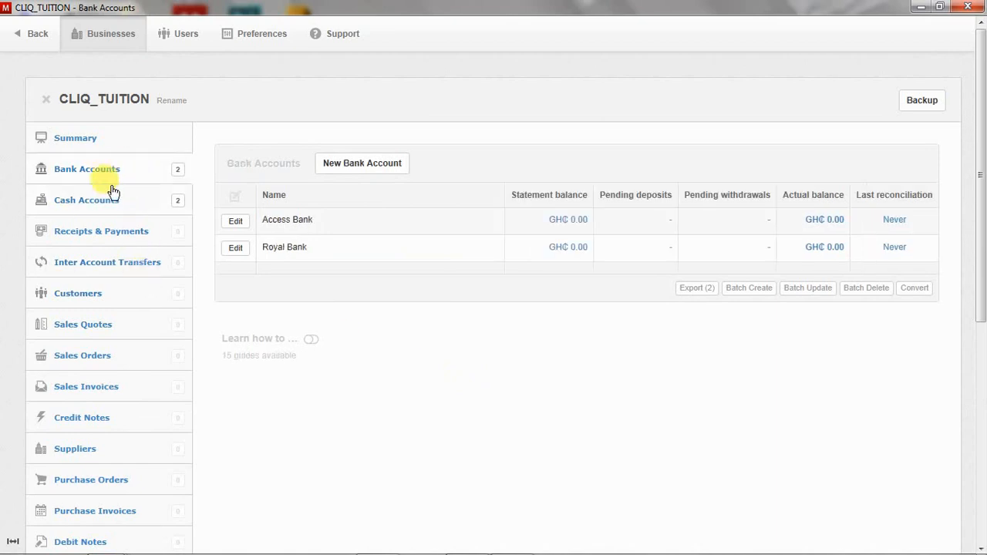
left_click(154, 213)
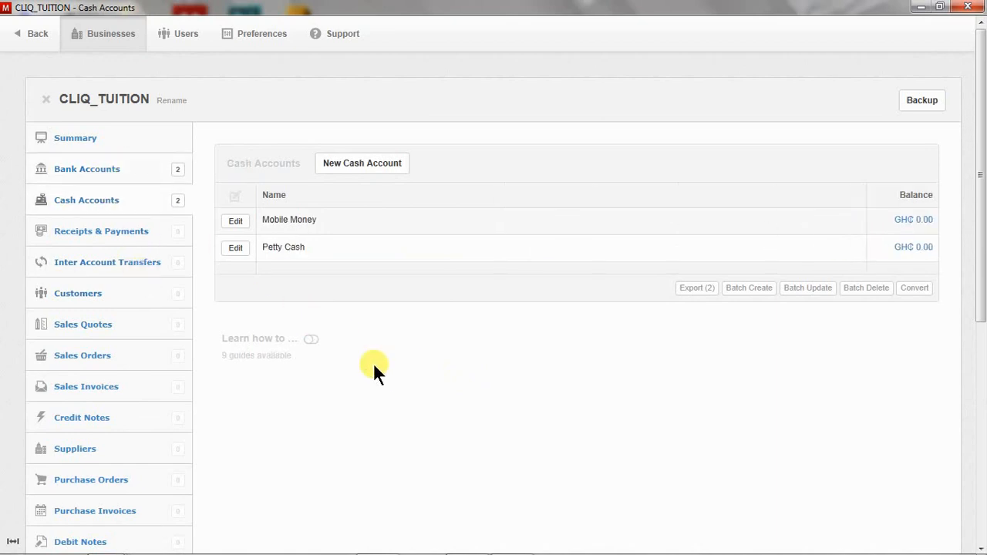
scroll(374, 362, "down", 2)
scroll(377, 372, "down", 1)
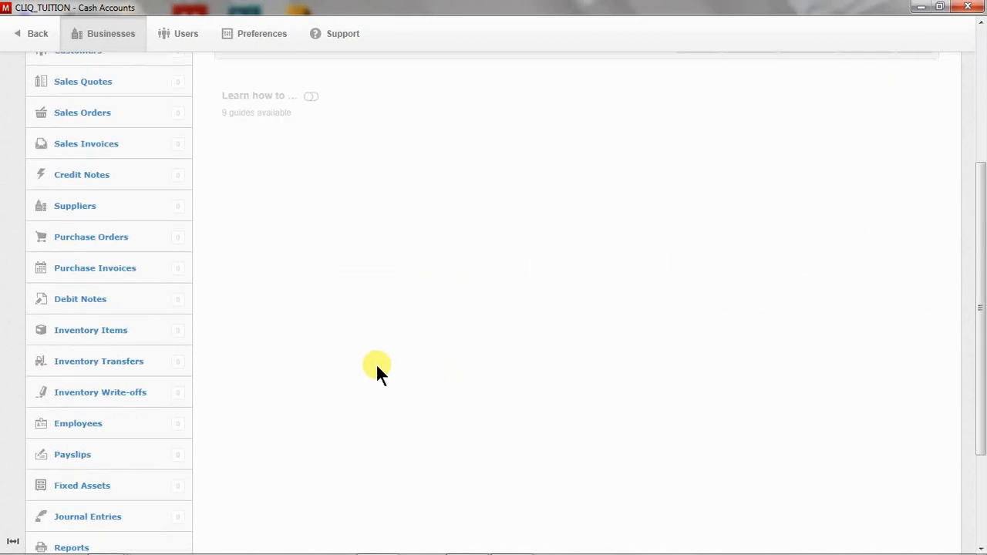
scroll(382, 359, "down", 2)
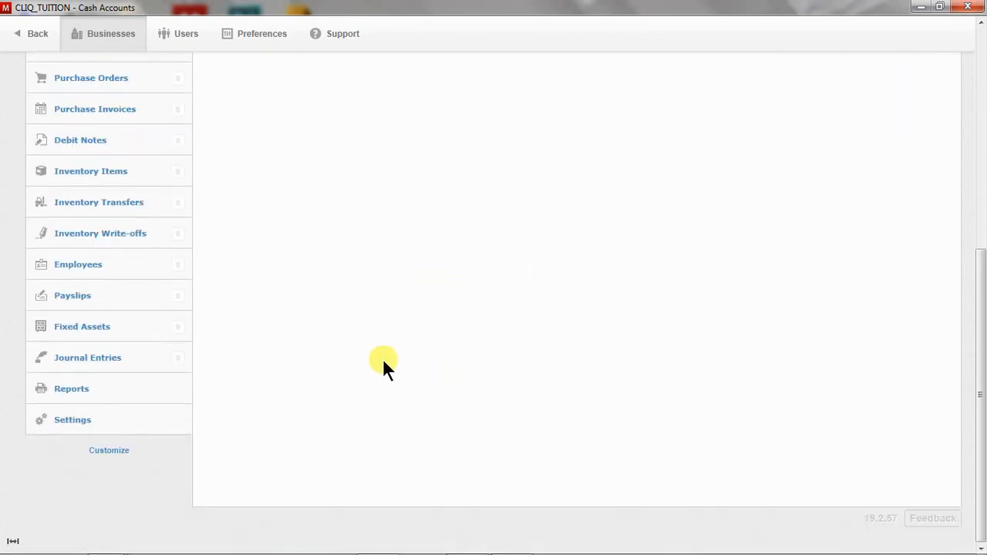
scroll(382, 358, "up", 3)
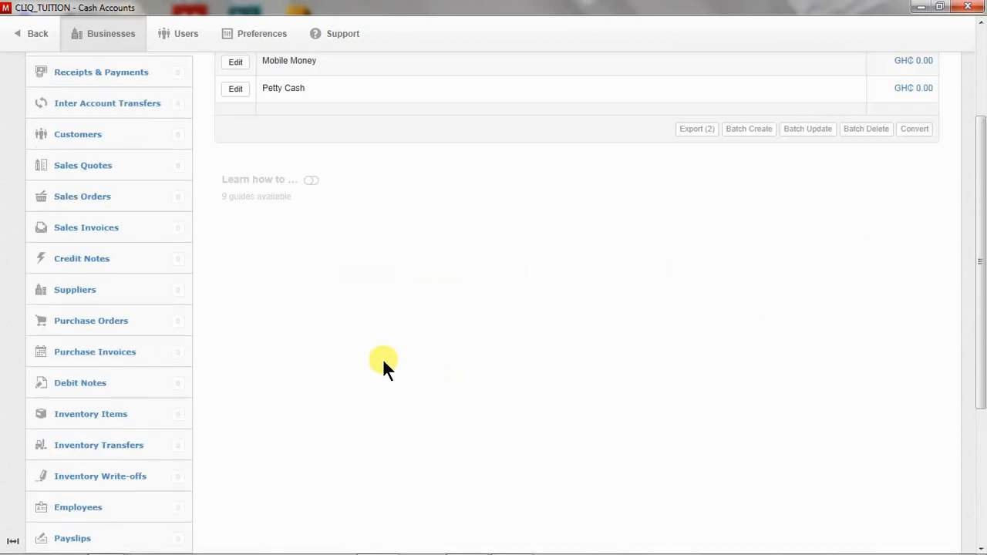
left_click(145, 135)
Start a new customer, enter the customer's business name and look over the rest of the form.
left_click(554, 239)
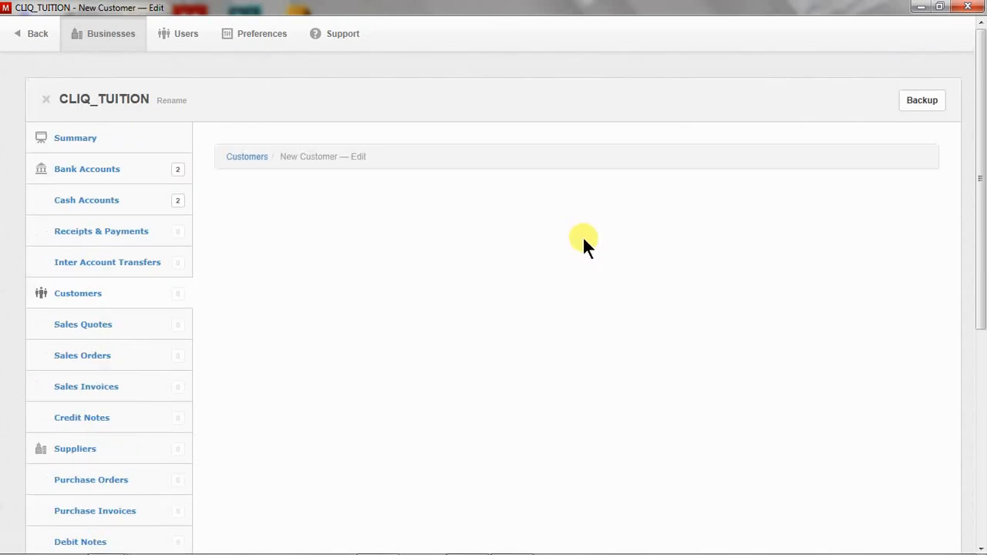
left_click(401, 270)
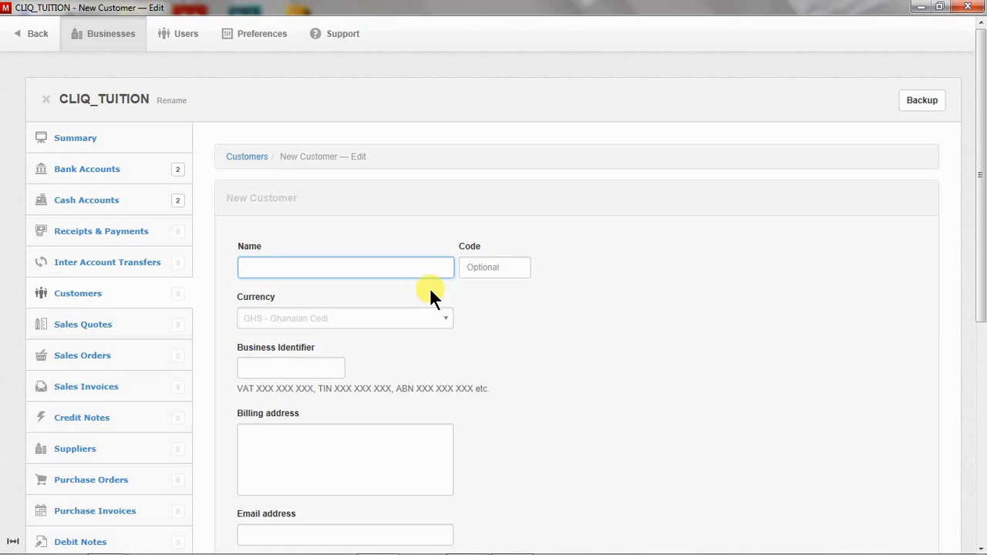
type("Agape Phone Limited")
scroll(513, 322, "down", 1)
scroll(372, 349, "down", 1)
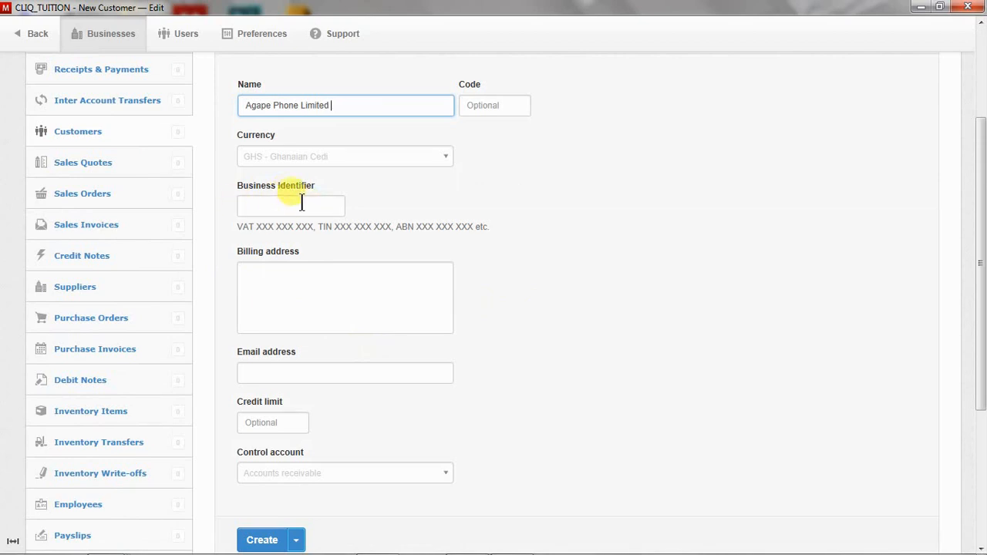
scroll(529, 401, "down", 1)
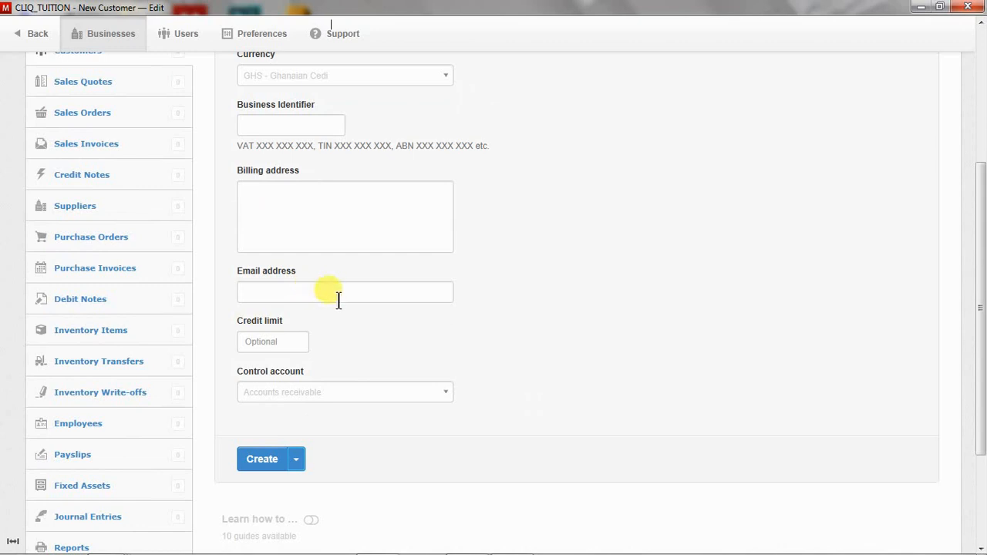
scroll(494, 393, "up", 2)
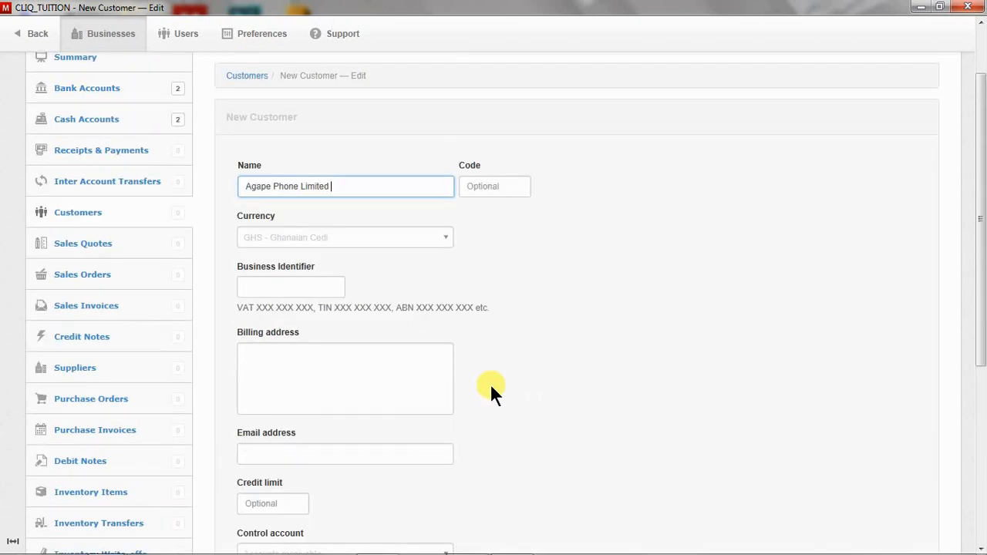
scroll(462, 371, "down", 1)
scroll(589, 416, "down", 2)
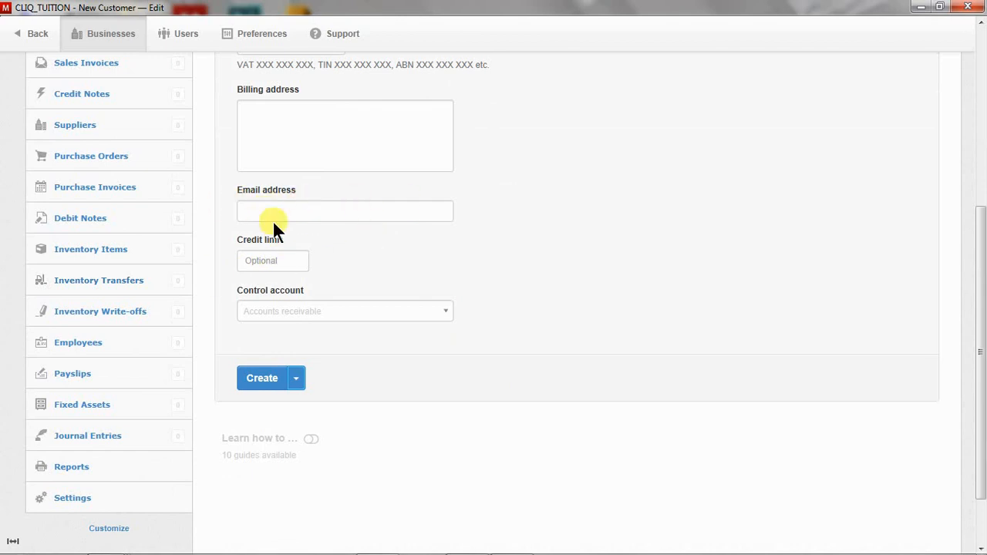
Set the customer's control account to Debtors and enter its business identifier and billing address.
left_click(445, 313)
left_click(261, 353)
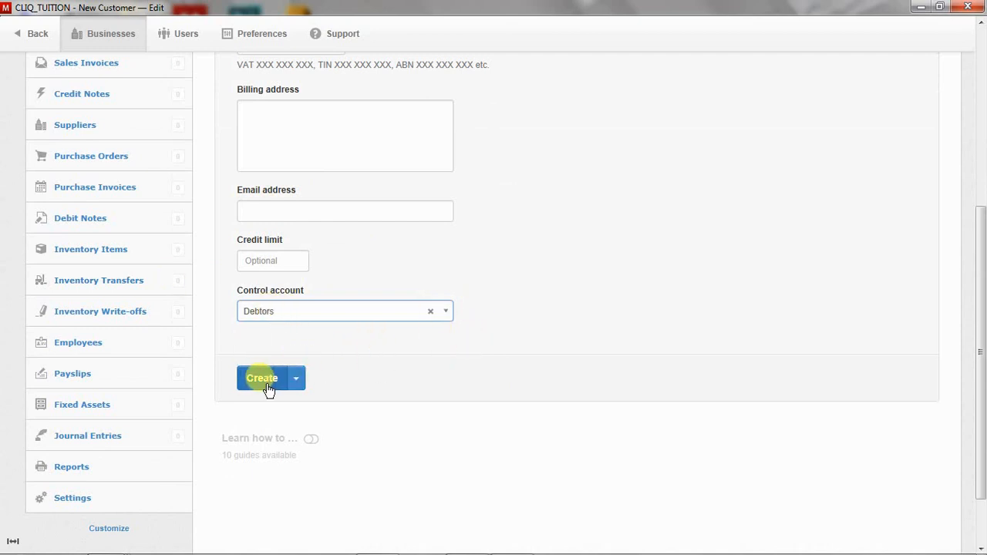
scroll(326, 283, "up", 3)
left_click(324, 213)
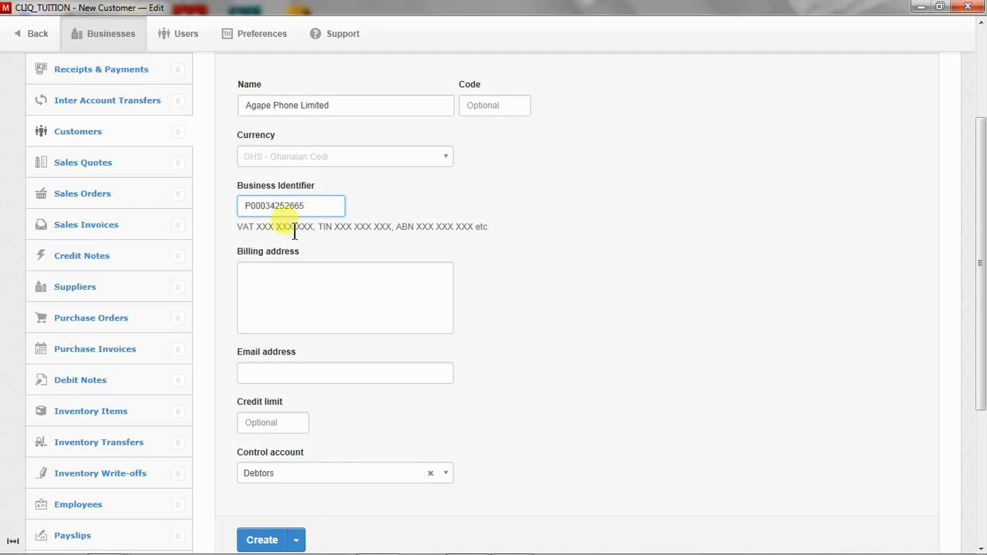
left_click(298, 275)
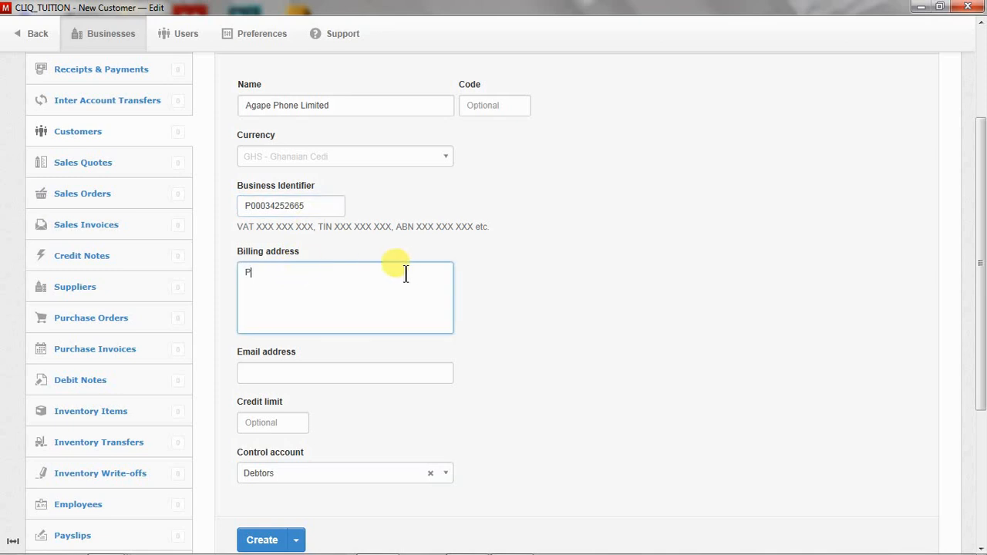
Enter the customer's e-mail address and create the customer record.
left_click(290, 373)
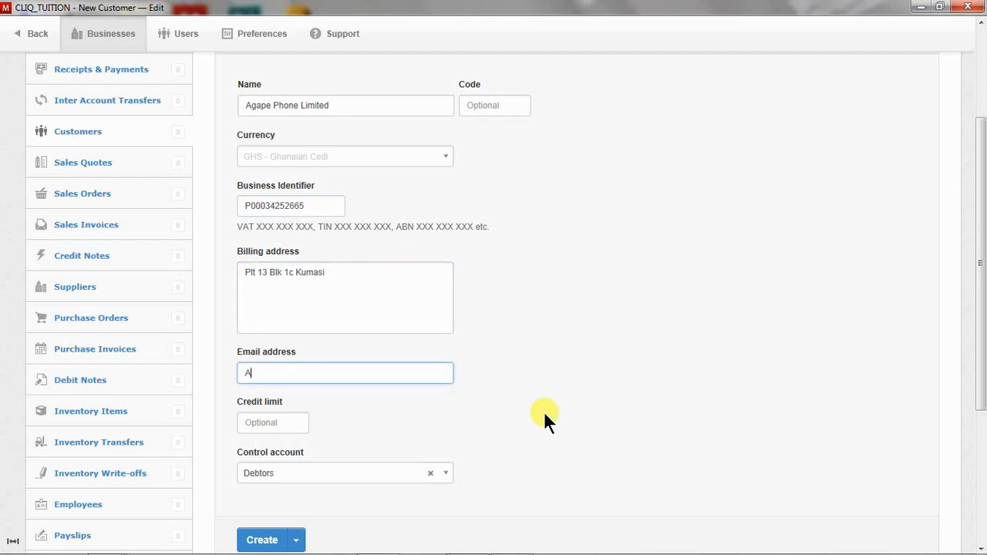
scroll(479, 417, "down", 1)
scroll(553, 405, "down", 1)
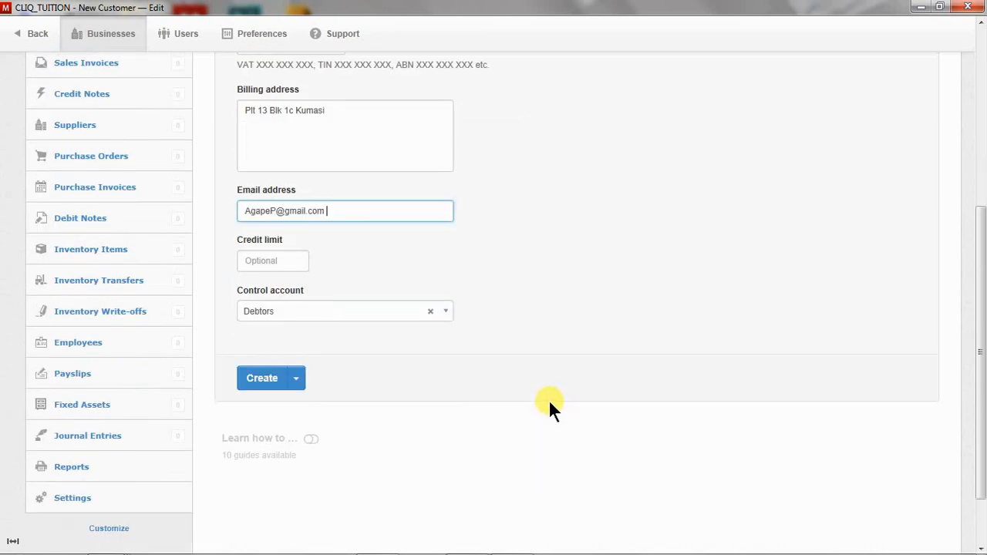
left_click(302, 260)
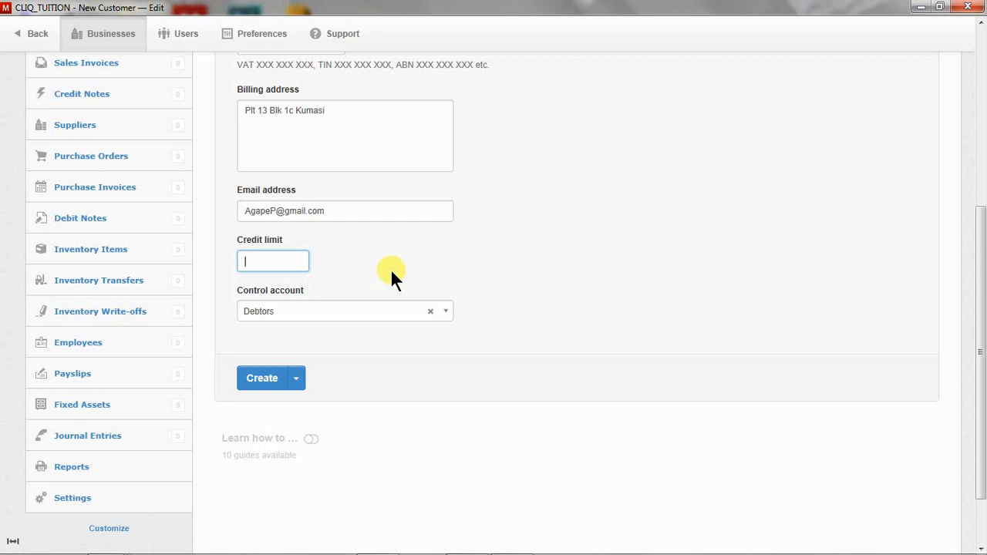
scroll(554, 422, "up", 2)
scroll(555, 422, "up", 2)
scroll(556, 422, "down", 2)
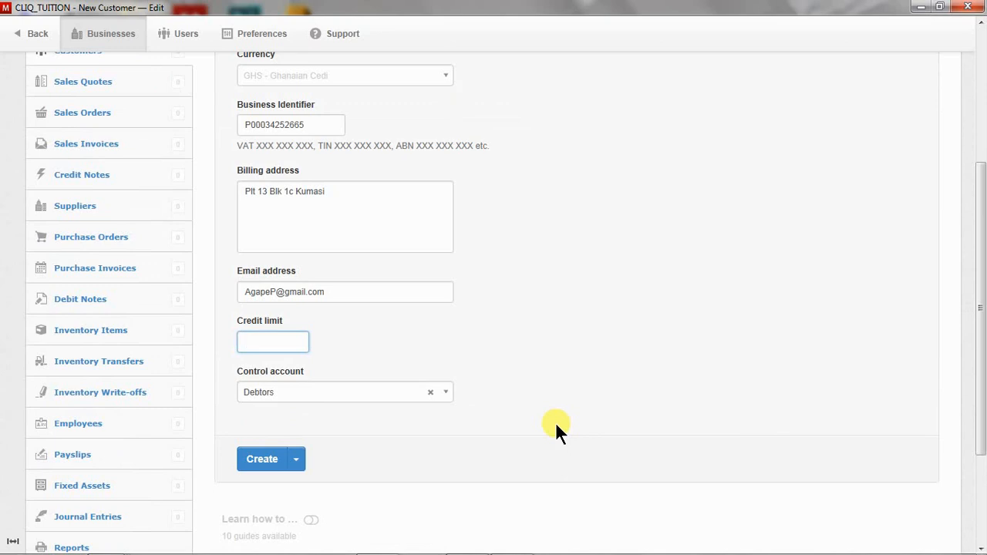
left_click(261, 465)
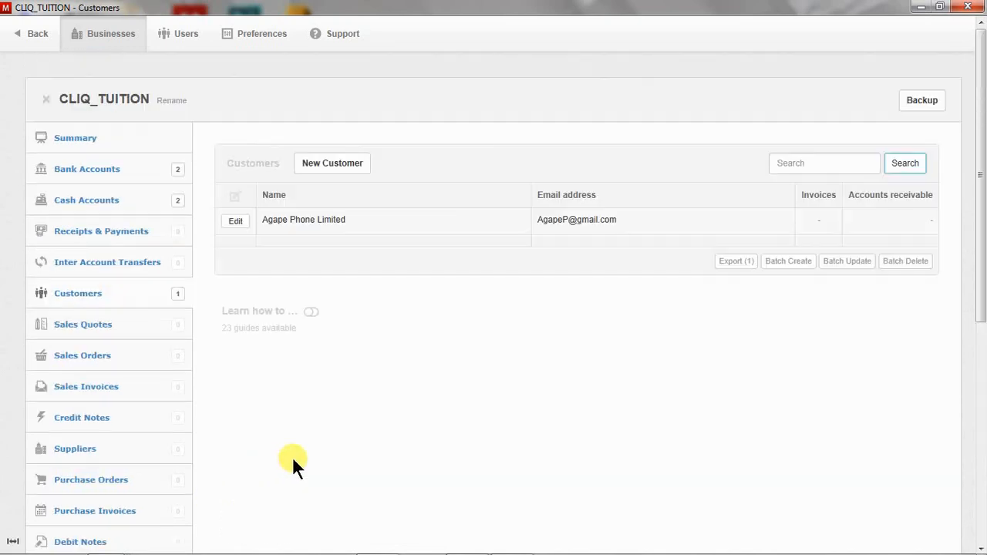
Start another new customer named Agana Phones & Accessories.
left_click(335, 165)
left_click(331, 267)
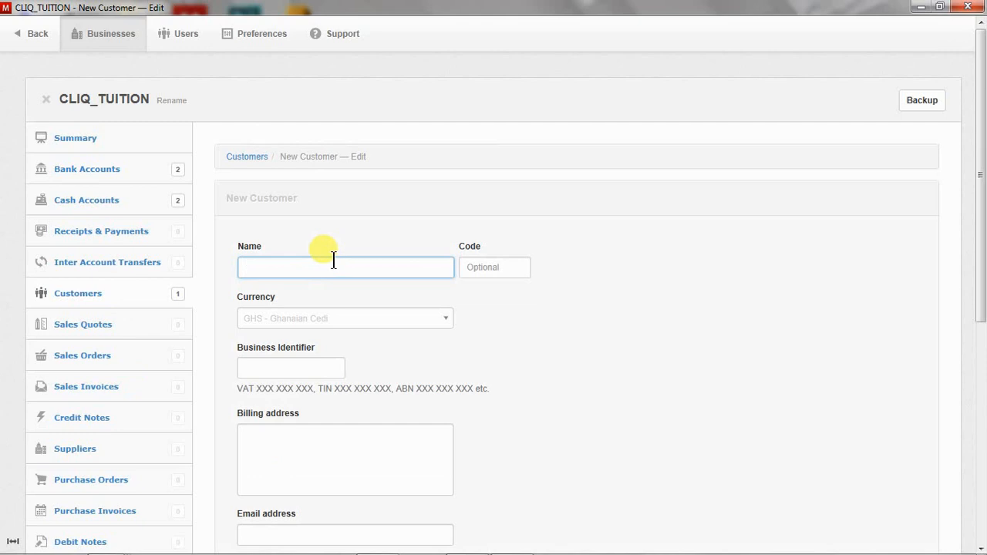
type("A")
type("g")
type("ana Ph")
type("iso")
key("BackSpace")
key("BackSpace")
key("BackSpace")
type("ones & Accessories")
Enter the customer's billing address, correcting typos along the way.
scroll(408, 292, "down", 2)
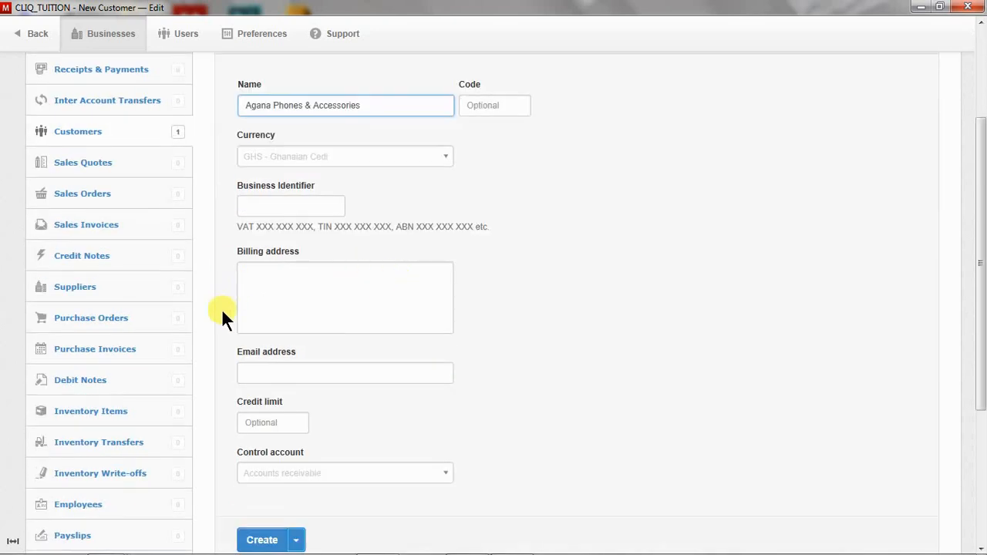
left_click(320, 276)
type("A")
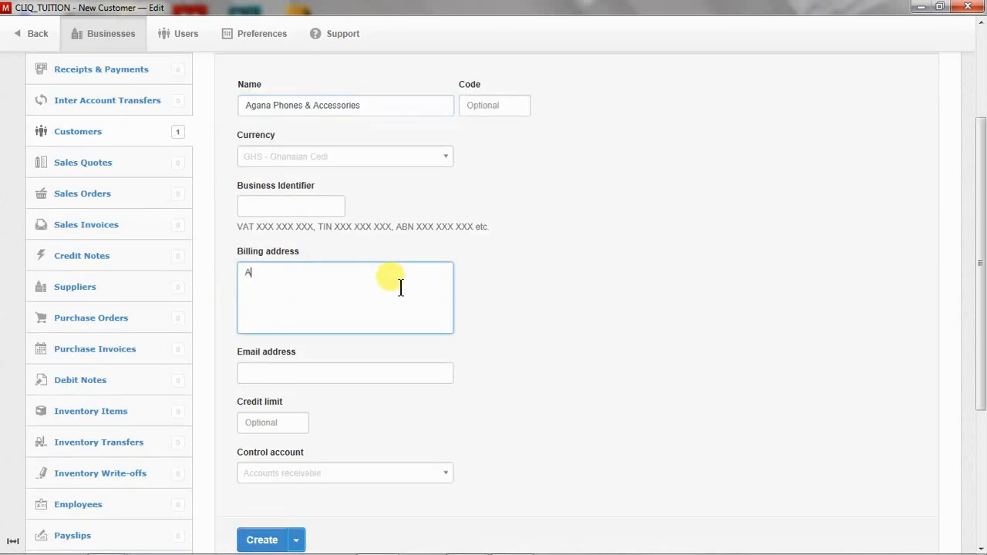
type("dum")
key("BackSpace")
key("BackSpace")
type("eld")
key("BackSpace")
type("cme")
key("Left")
key("Left")
Finish the billing address and fill in the customer's e-mail address.
type("o")
left_click(403, 375)
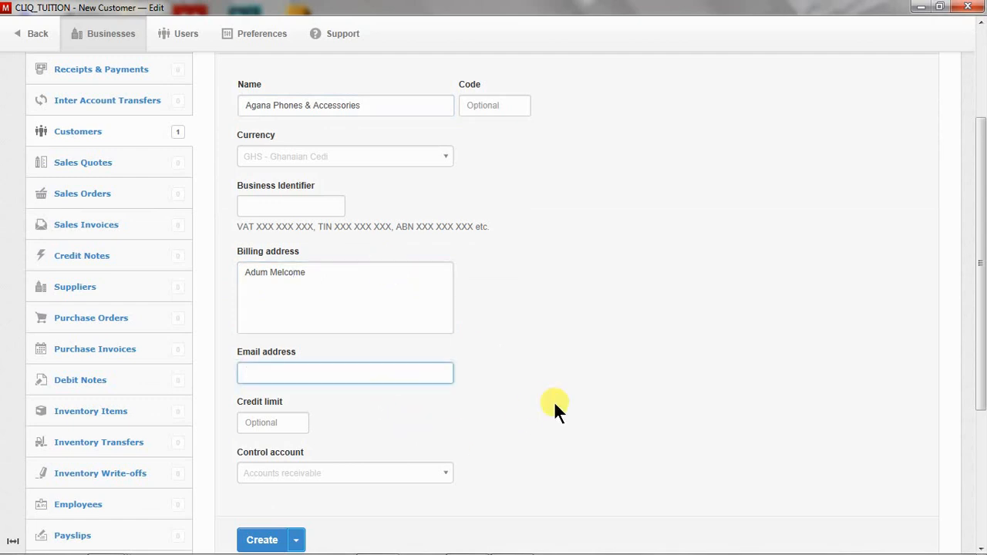
scroll(486, 410, "down", 1)
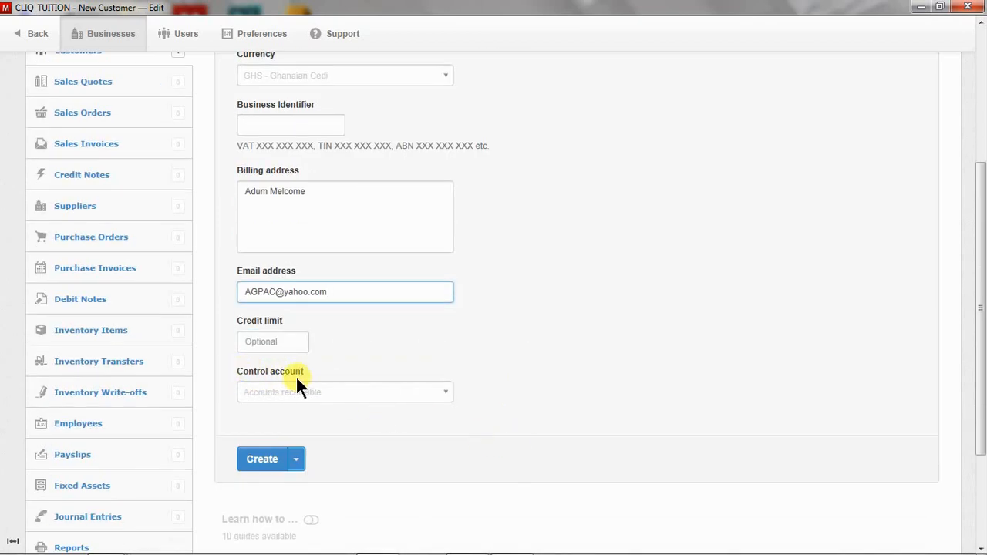
Set the control account to Debtors, create the customer, and reopen Agana Phones & Accessories for editing.
left_click(431, 393)
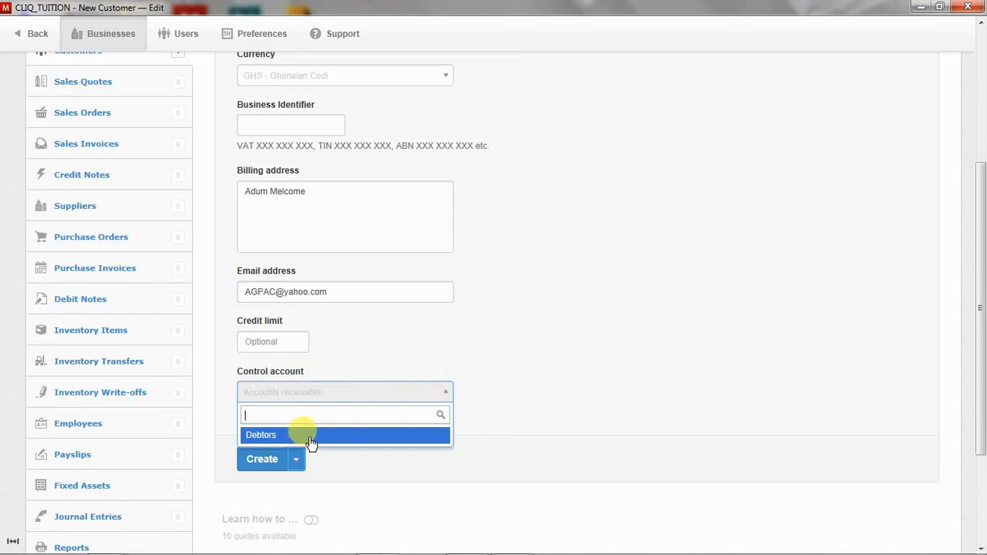
left_click(359, 367)
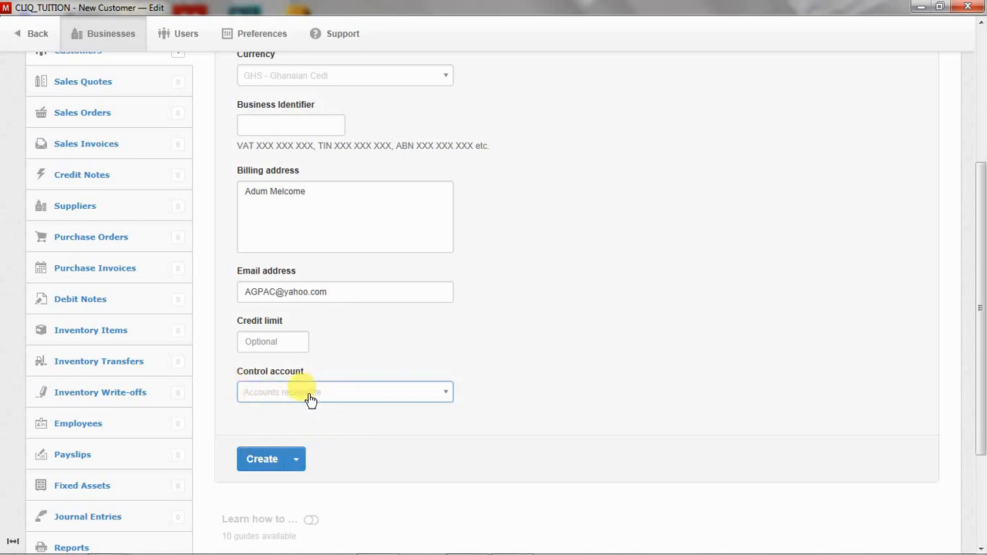
left_click(425, 394)
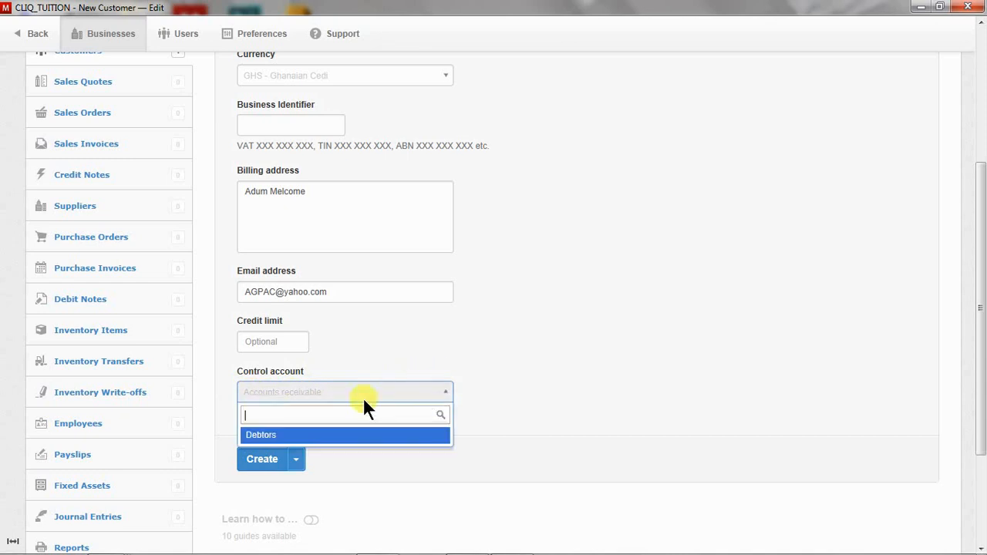
left_click(257, 430)
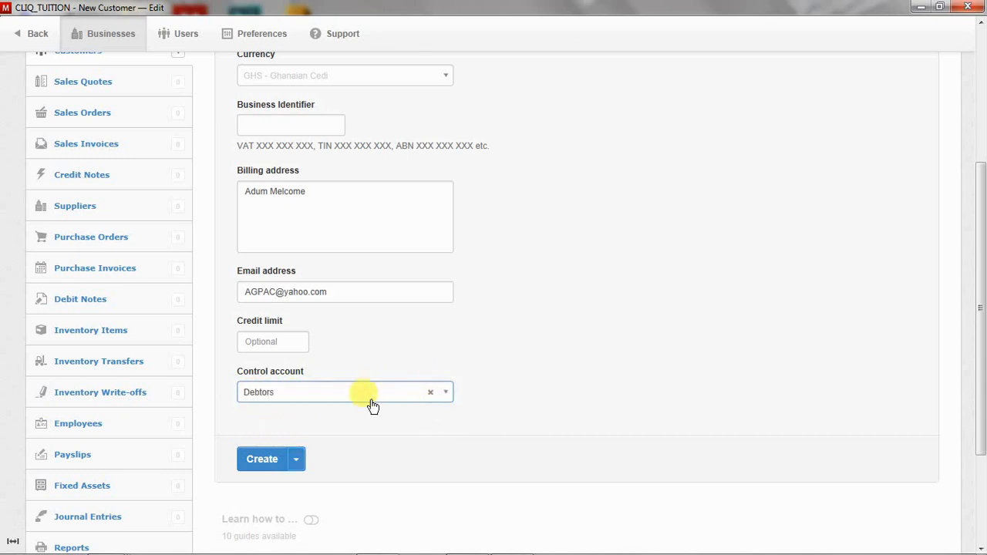
left_click(275, 463)
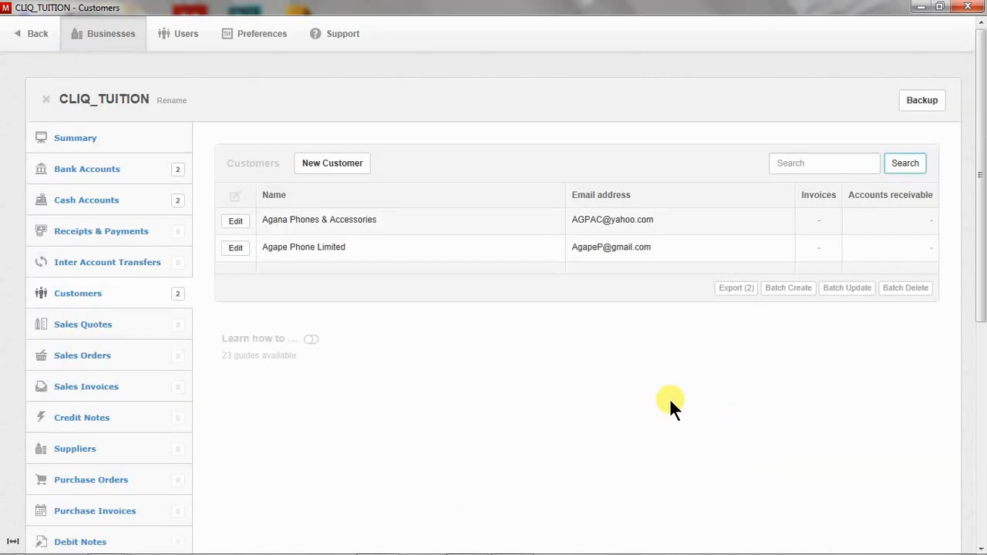
left_click(236, 221)
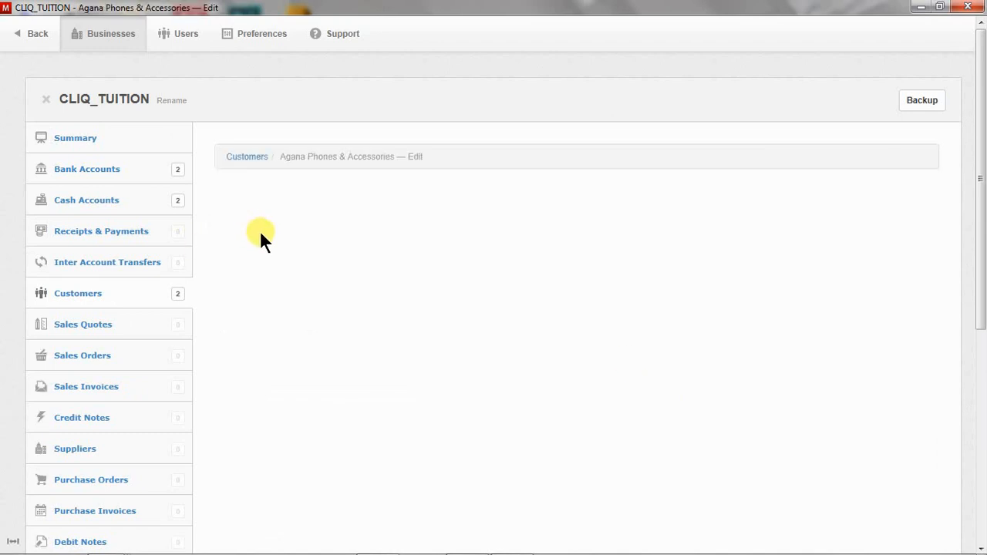